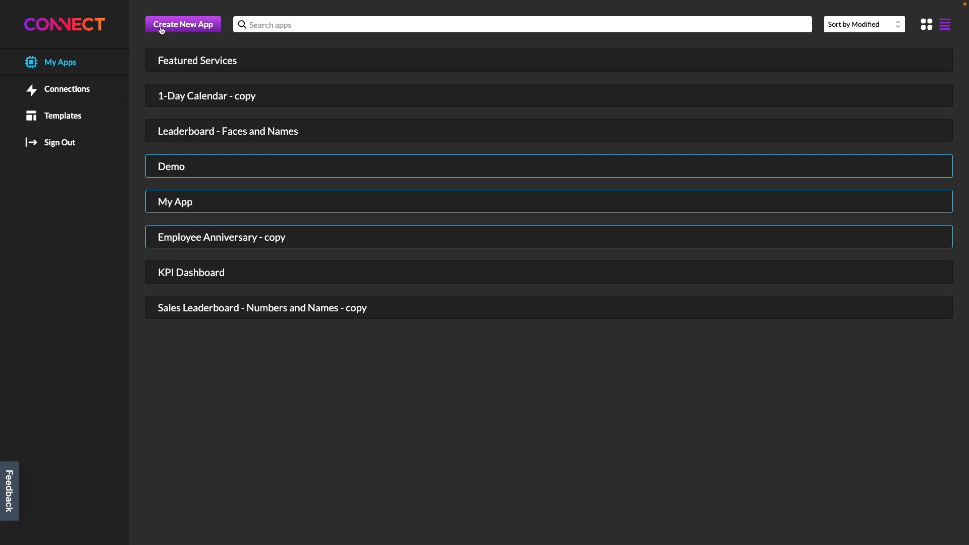
Start a new app using the 1920x1080 dimensions preset
click(176, 26)
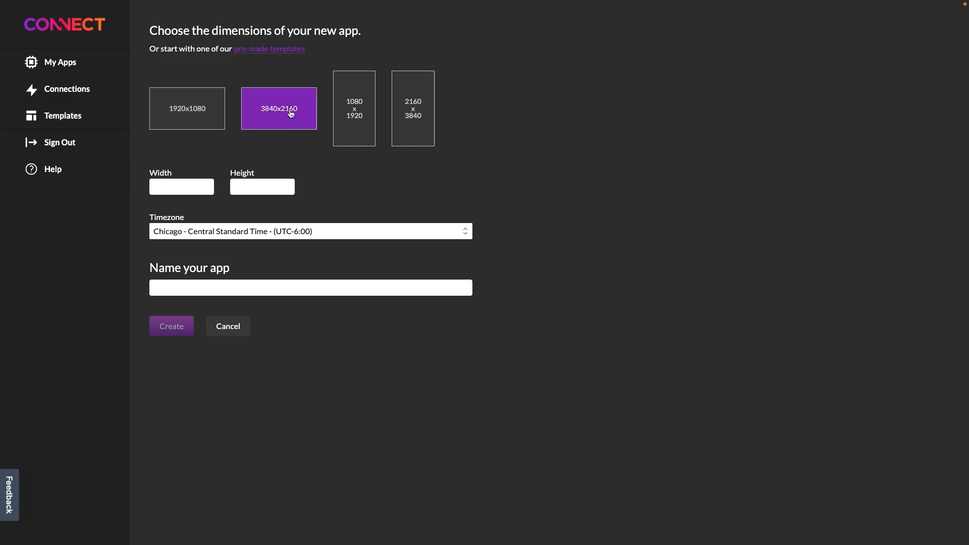
click(217, 112)
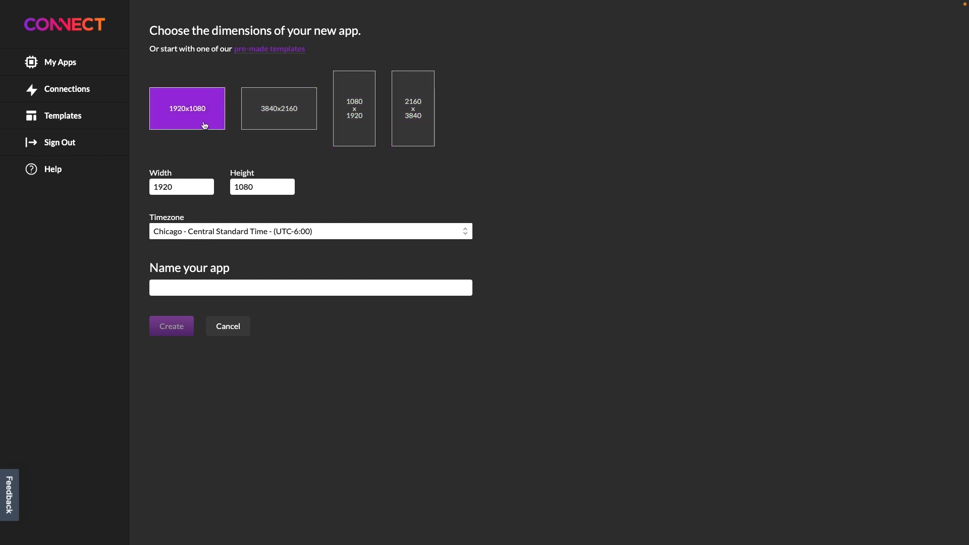
click(191, 184)
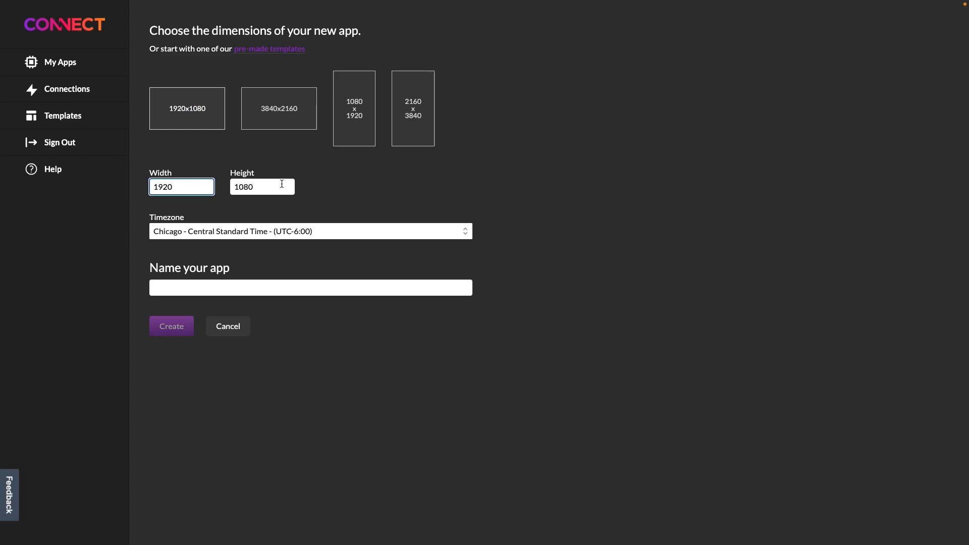
click(281, 184)
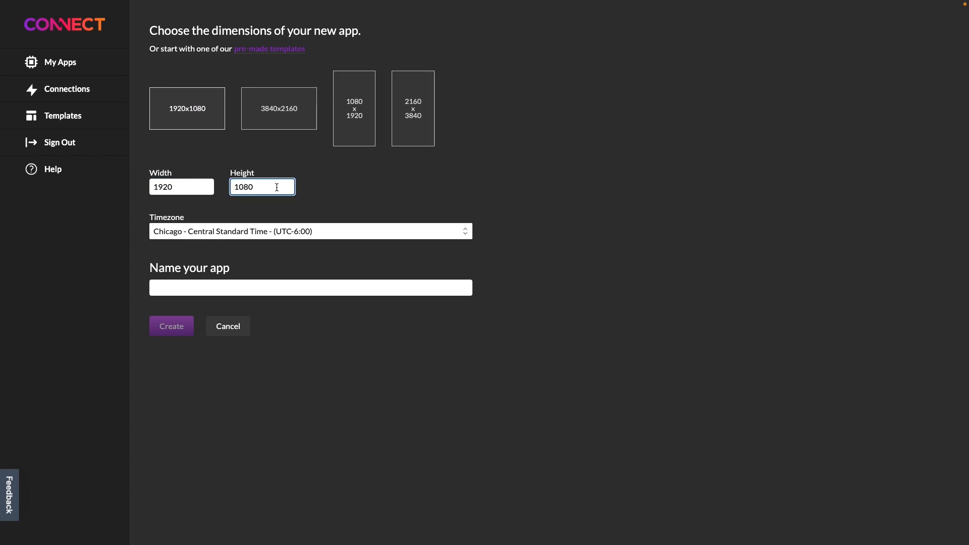
Name the app Meet Our Team, keep the Chicago Central Standard Time timezone, and create it
click(267, 232)
scroll(277, 276, down, 5)
scroll(276, 276, down, 10)
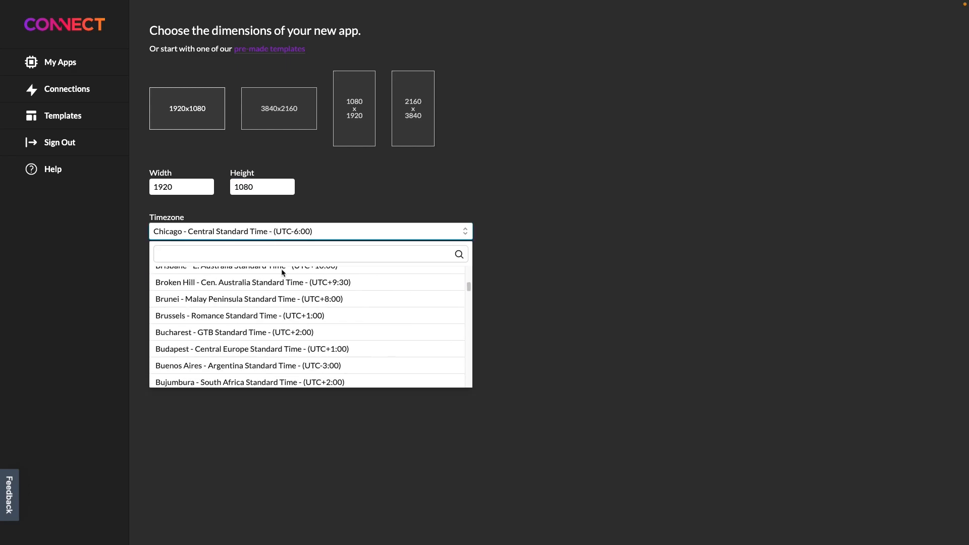
click(631, 137)
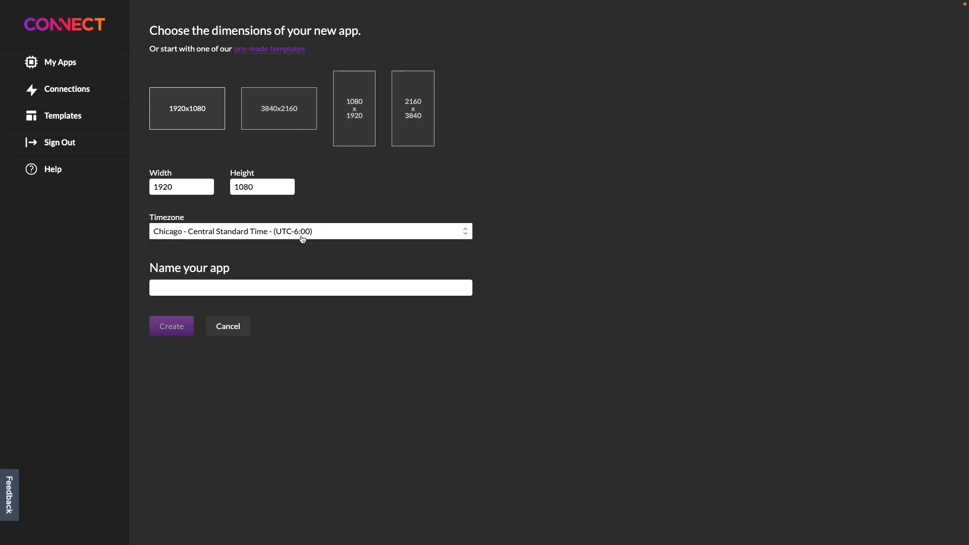
click(195, 285)
text(Meet Our Team)
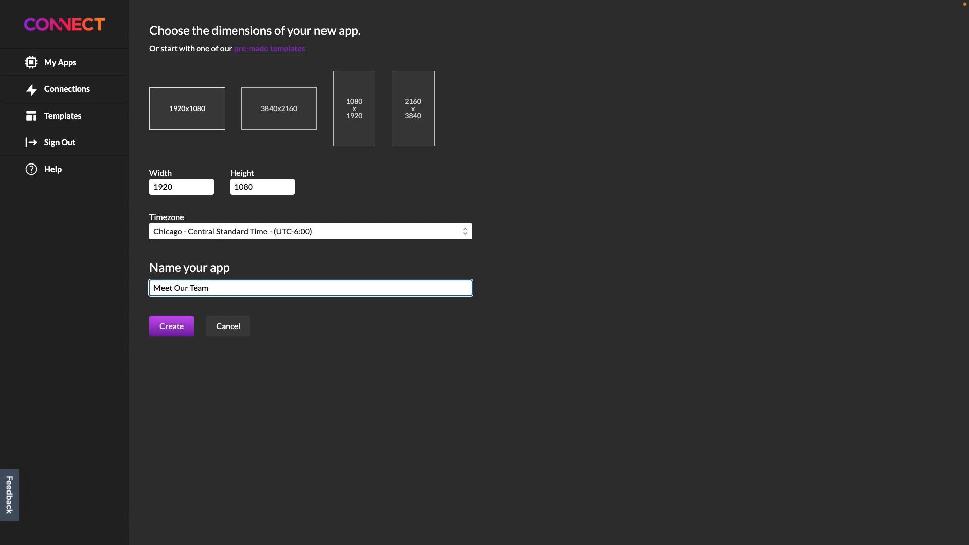
click(171, 326)
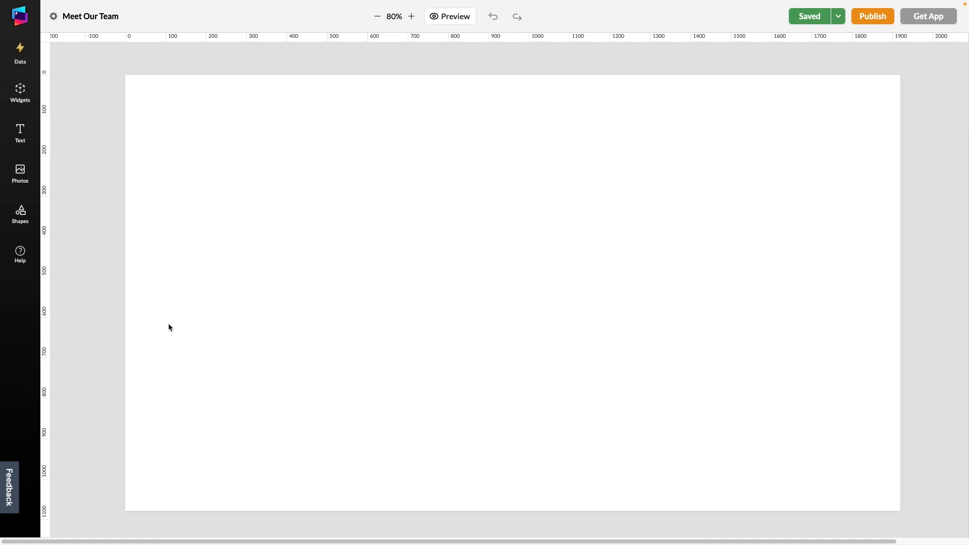
Reduce the canvas zoom to 70%, shift the canvas toward the rulers' origin, and save the app
click(378, 16)
click(400, 18)
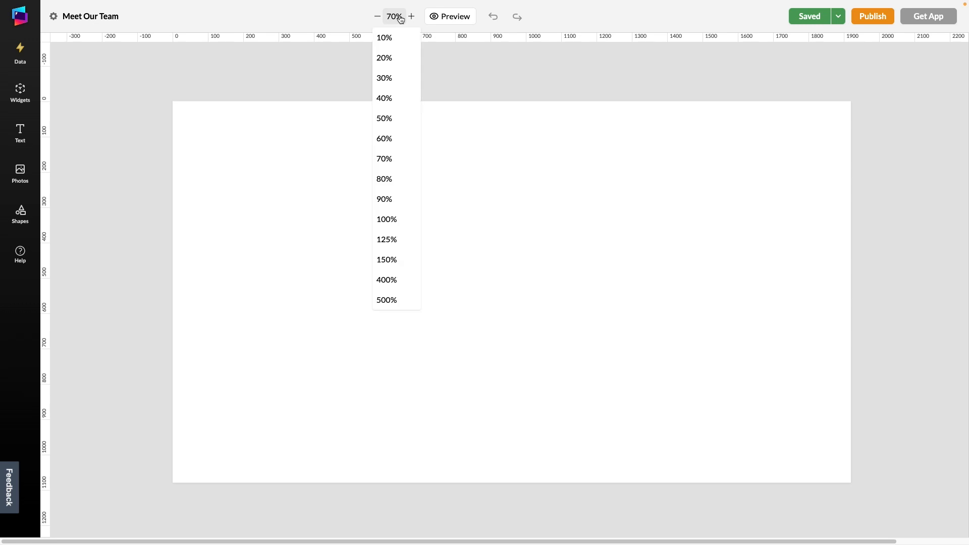
click(401, 19)
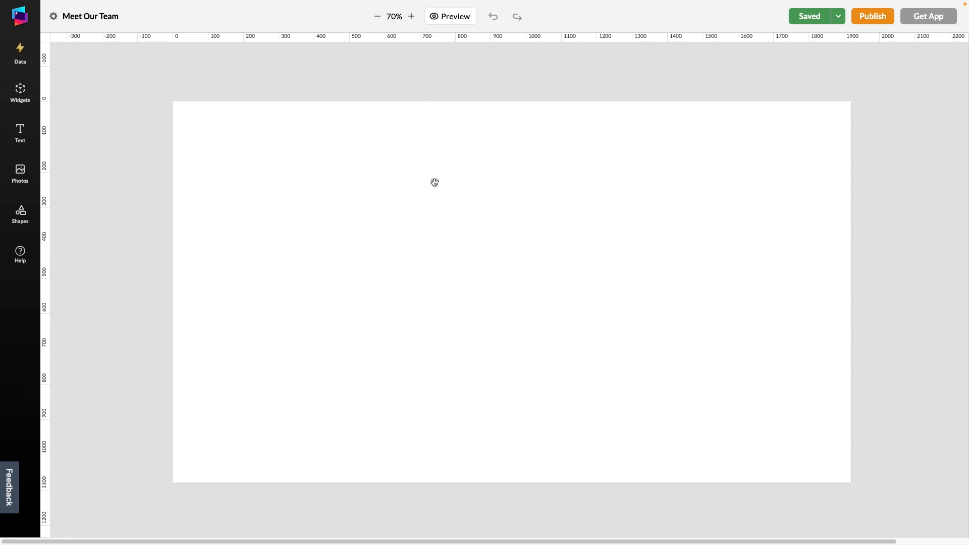
drag(493, 234, 393, 191)
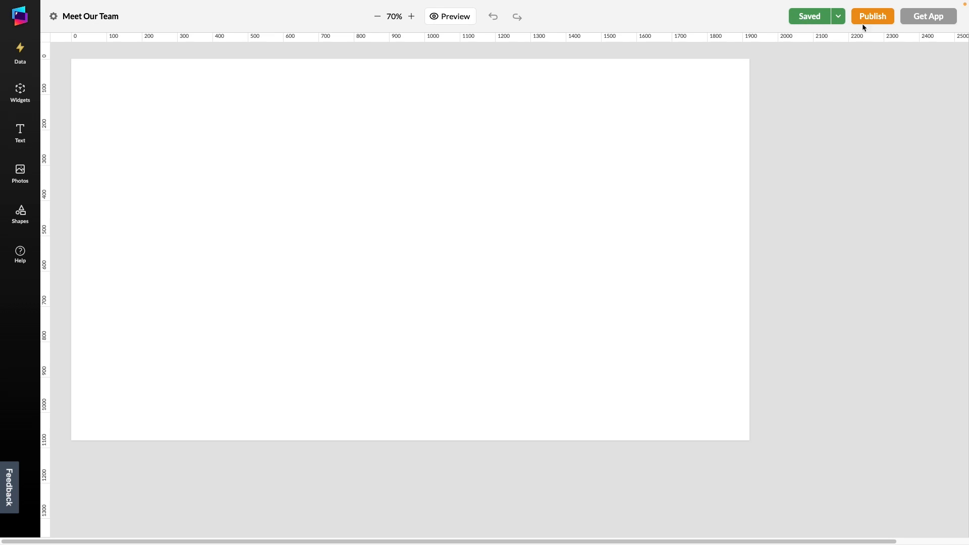
click(818, 17)
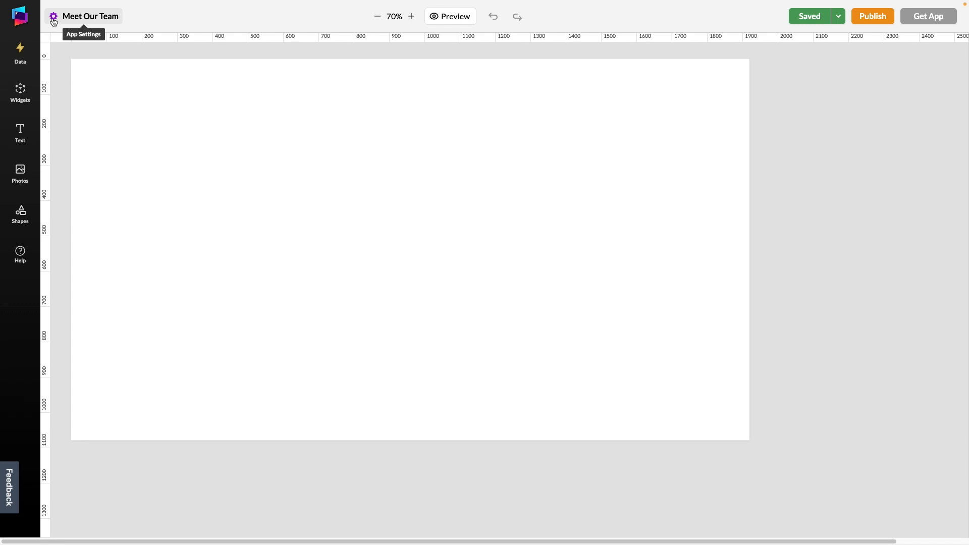
Review the app settings for dimensions, content scaling, anchor point and timezone, and leave them without saving changes
click(54, 20)
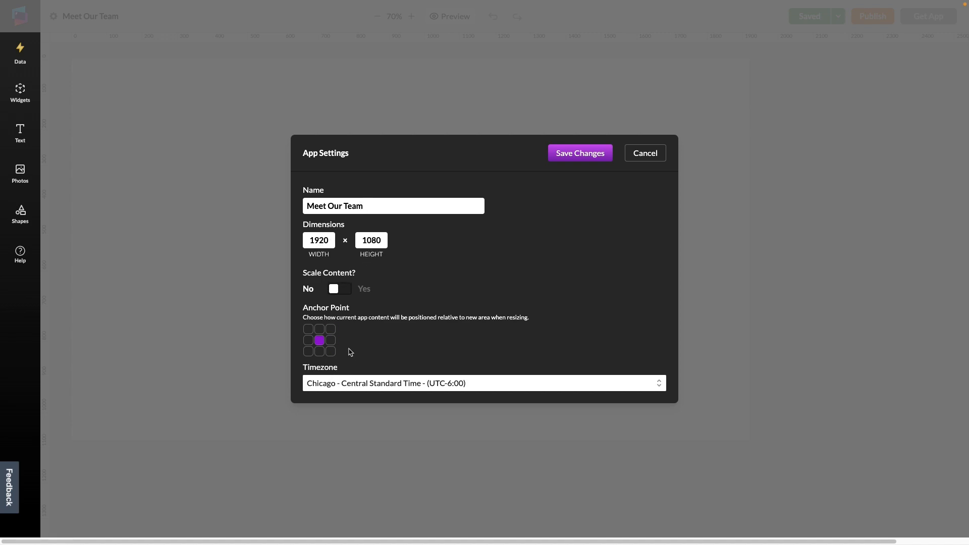
click(336, 292)
click(345, 321)
click(637, 157)
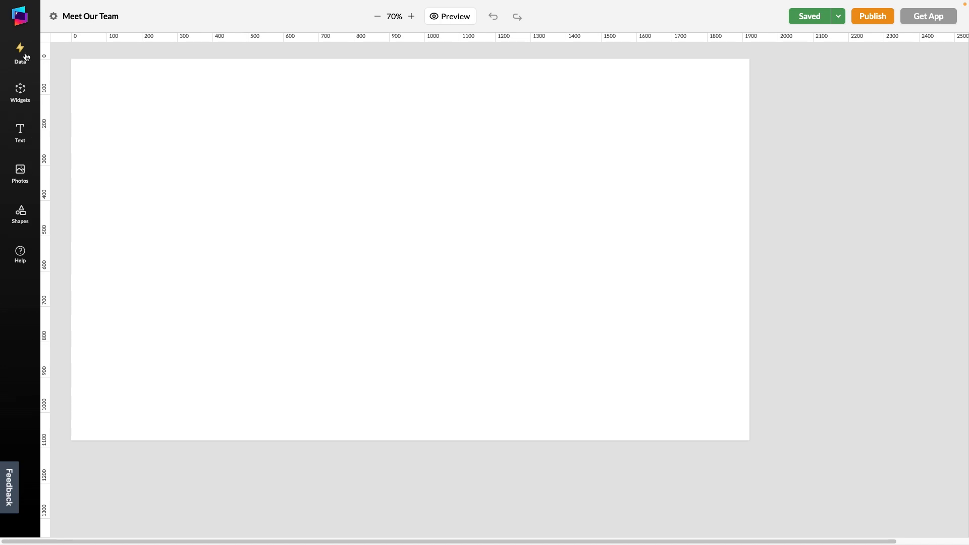
Add a Heading text element and place it near the upper edge of the canvas at about X 480, Y 67
click(20, 129)
click(96, 74)
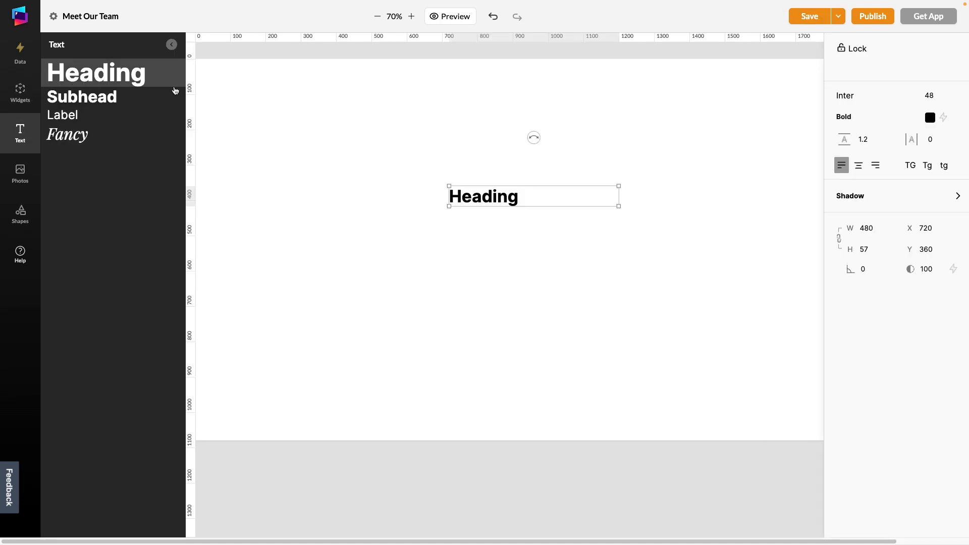
drag(470, 197, 382, 91)
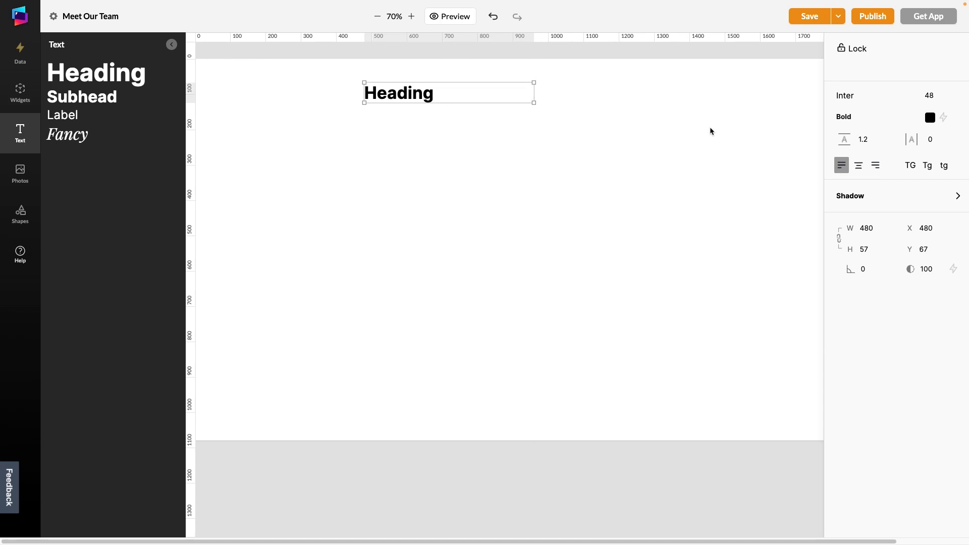
Format the heading in Montserrat at size 96 with a dark teal color
click(867, 99)
click(853, 115)
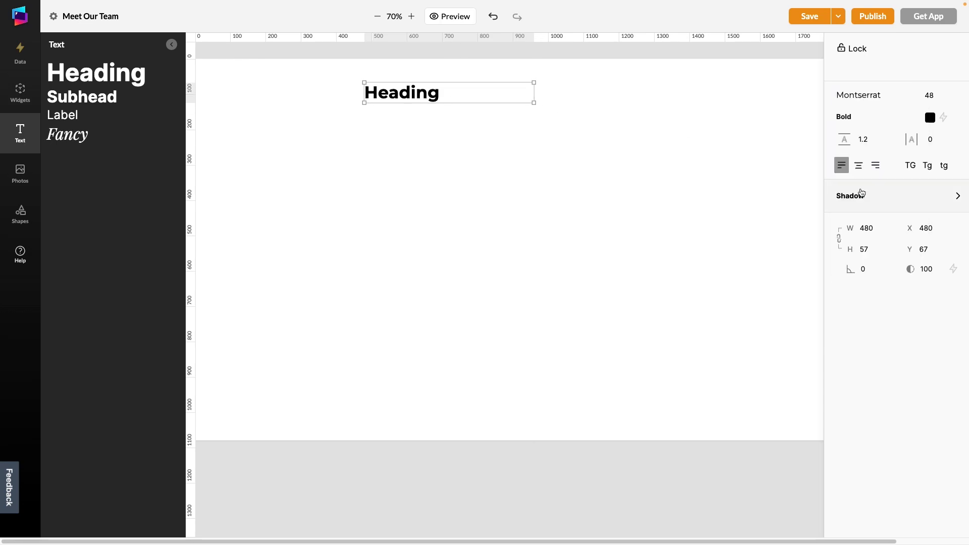
click(935, 98)
text(96)
key(Return)
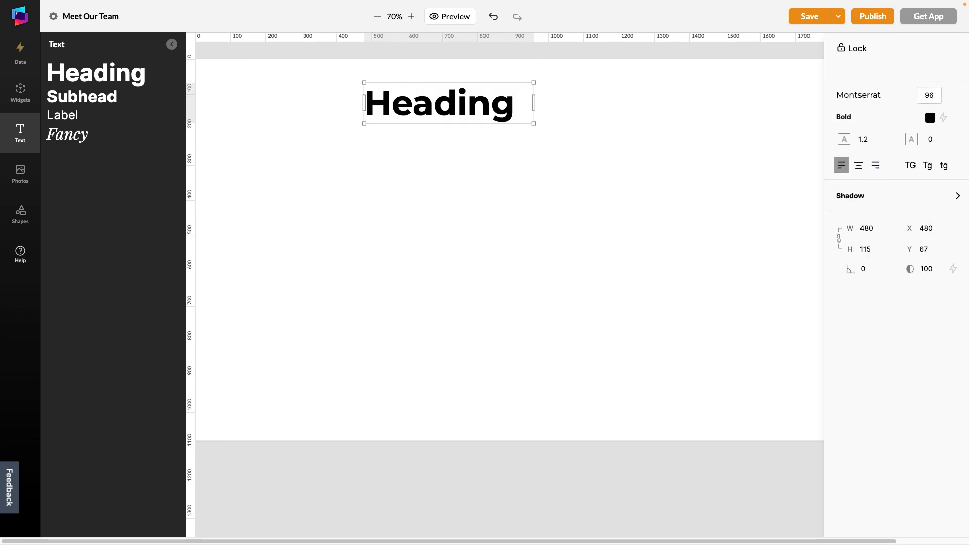
click(931, 117)
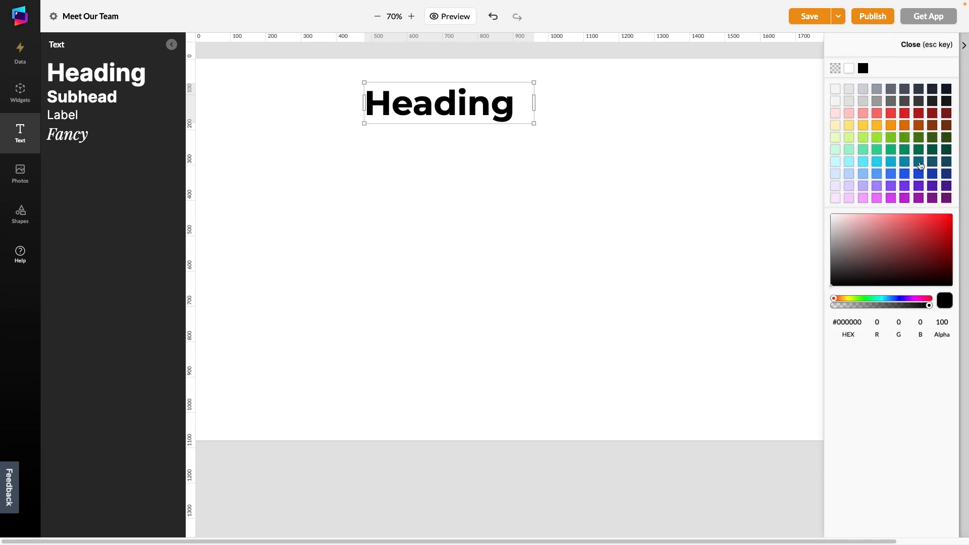
click(919, 162)
click(913, 45)
Switch the heading to a lighter font weight and place it at the canvas's upper left, reading Meet Our Team
click(850, 120)
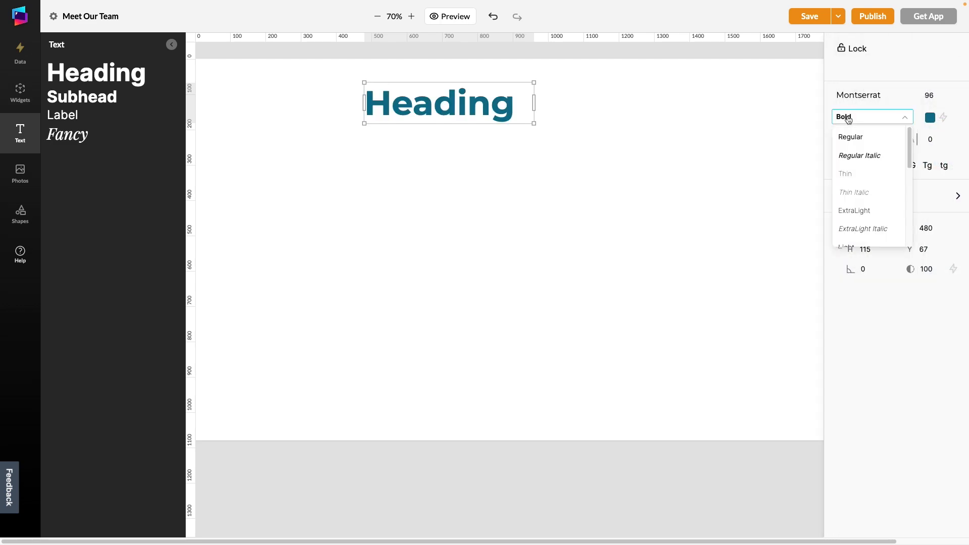
scroll(861, 197, down, 2)
click(857, 213)
drag(437, 106, 286, 105)
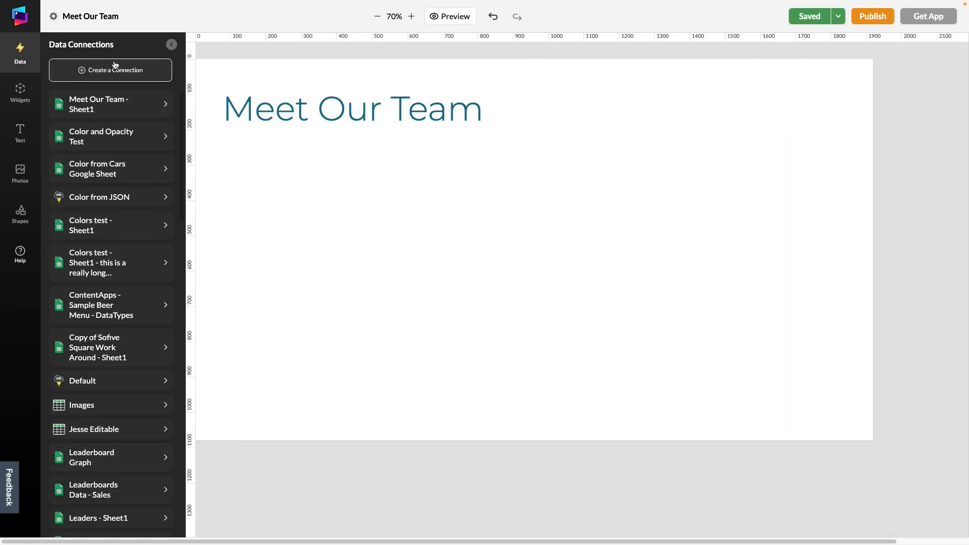
Examine the Meet the Team Google spreadsheet's headshot, first name, hometown and favorite movie columns
click(127, 73)
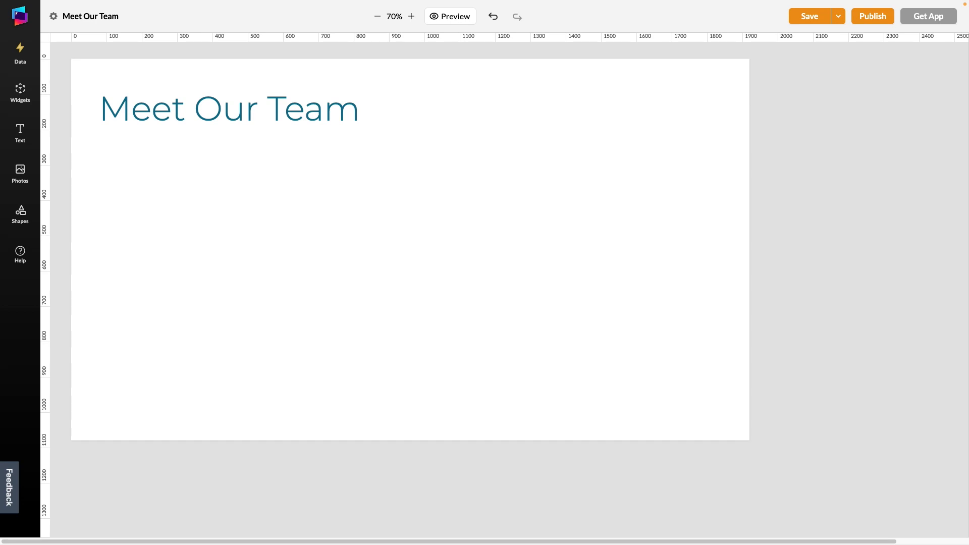
drag(968, 133, 597, 114)
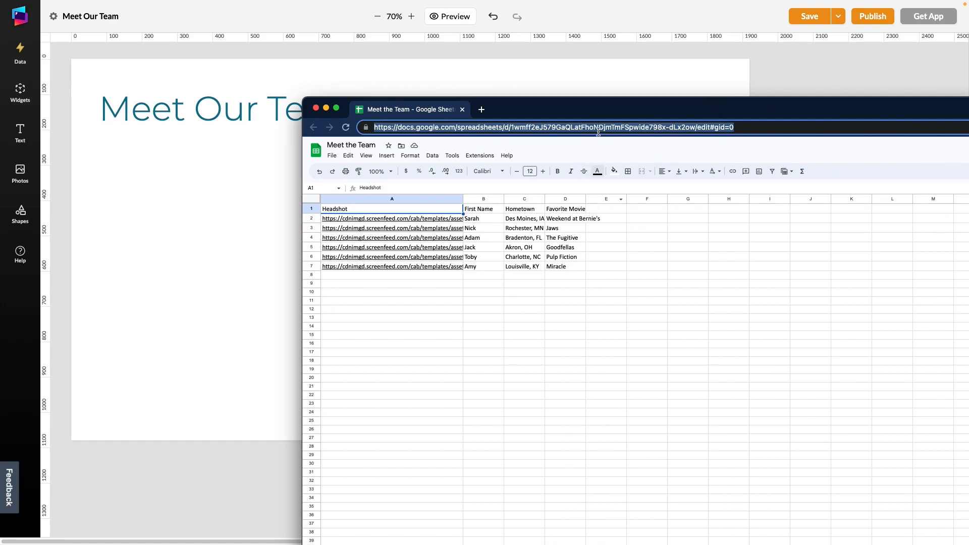
drag(585, 114, 968, 109)
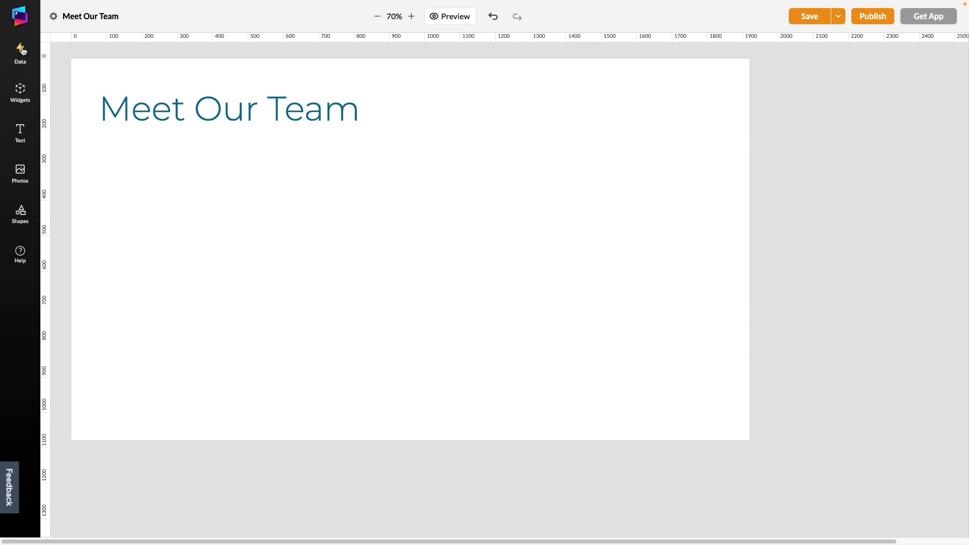
Start creating a new data connection of the Google Sheets type
click(21, 50)
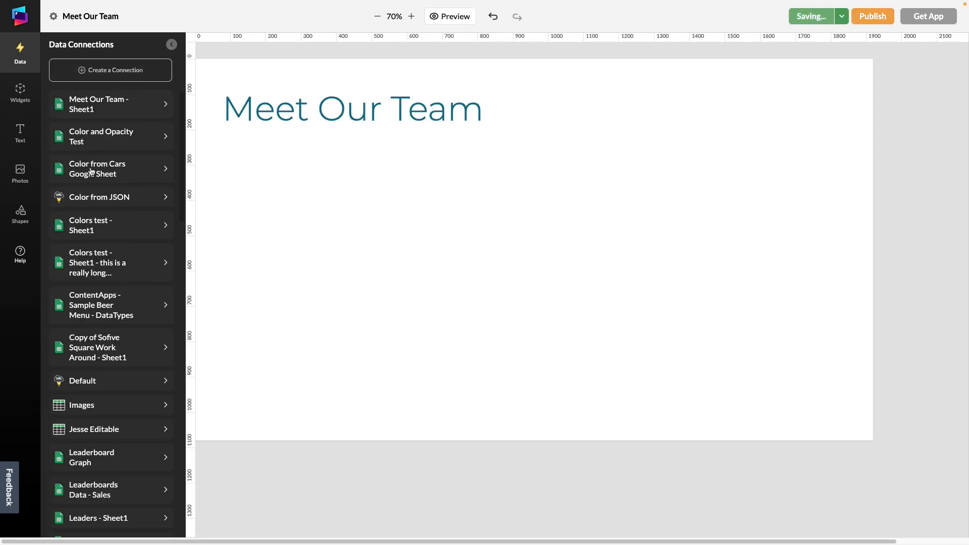
click(129, 75)
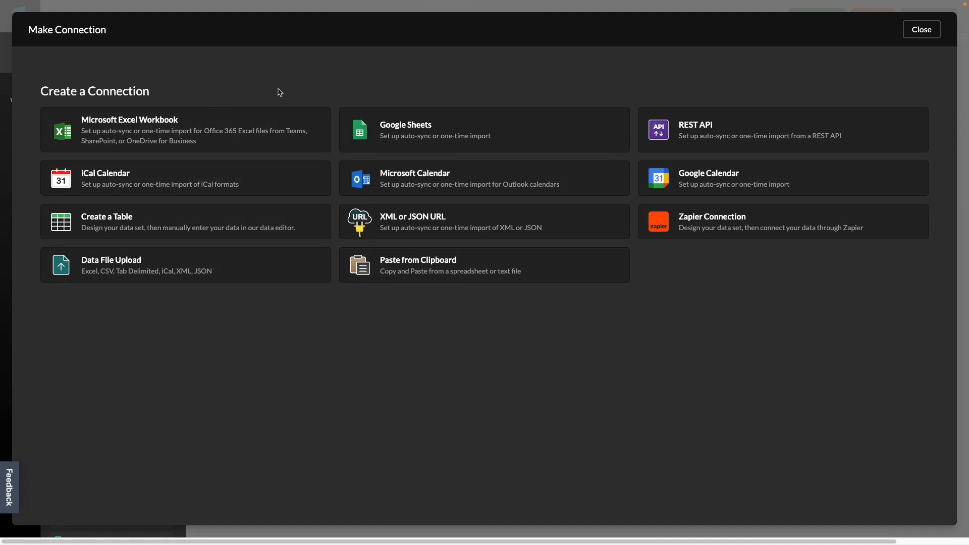
click(463, 132)
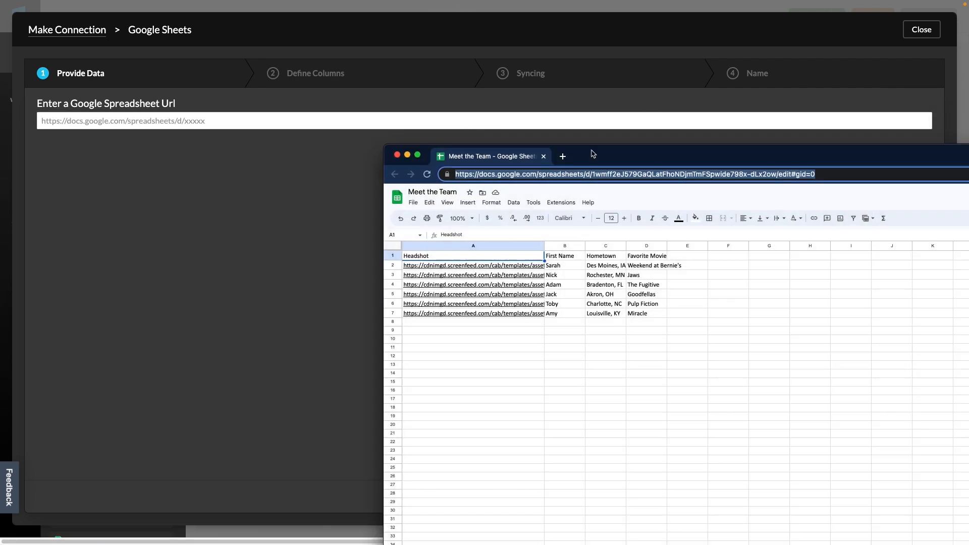
Copy the Meet the Team spreadsheet's URL from the browser and paste it as the connection's Google Spreadsheet URL
drag(593, 154, 476, 161)
right_click(474, 181)
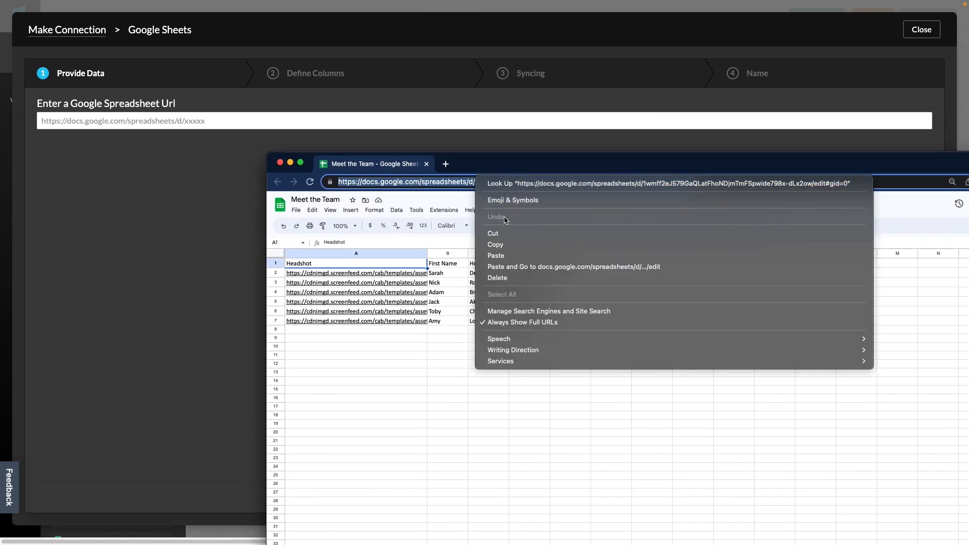
click(508, 247)
click(459, 132)
right_click(459, 122)
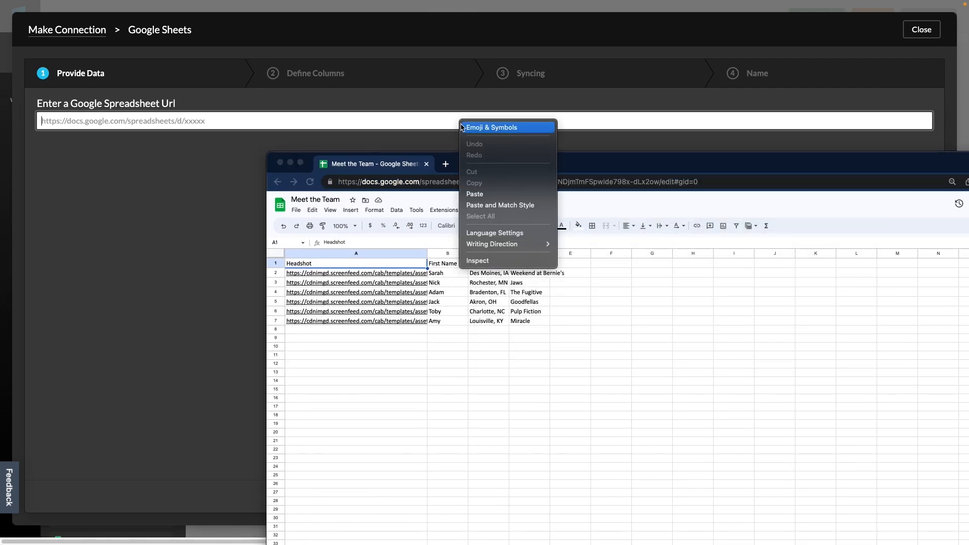
click(477, 194)
drag(536, 164, 968, 165)
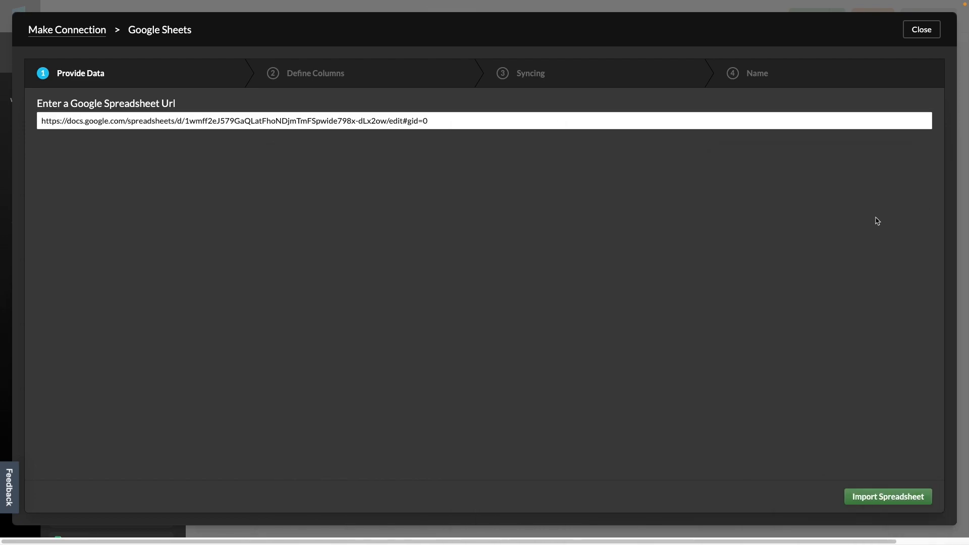
Import the spreadsheet and proceed with Sheet1 as the data source
click(866, 497)
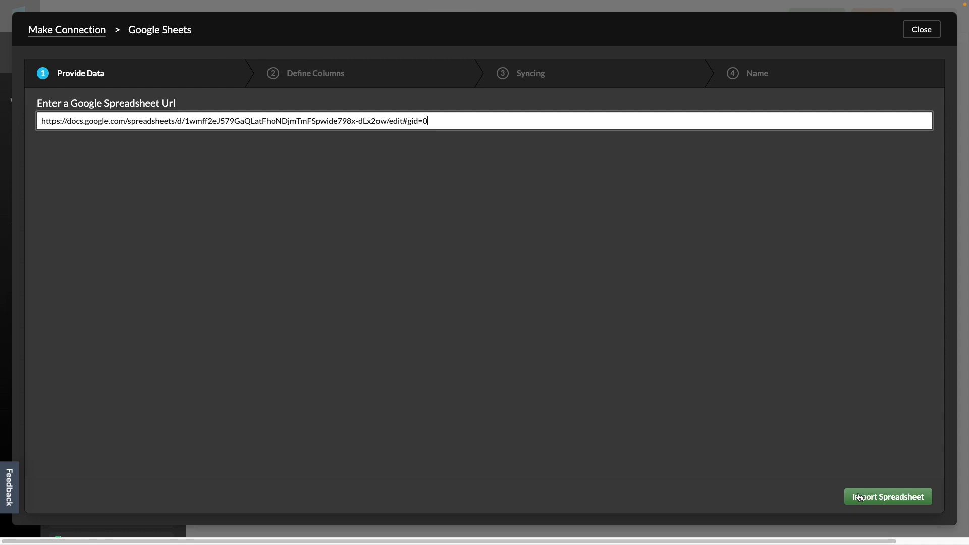
click(859, 497)
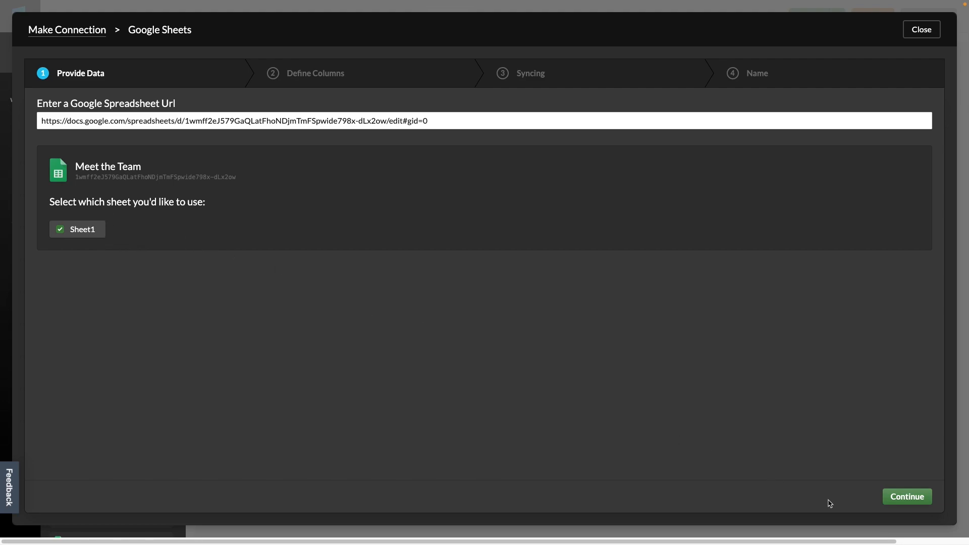
click(901, 499)
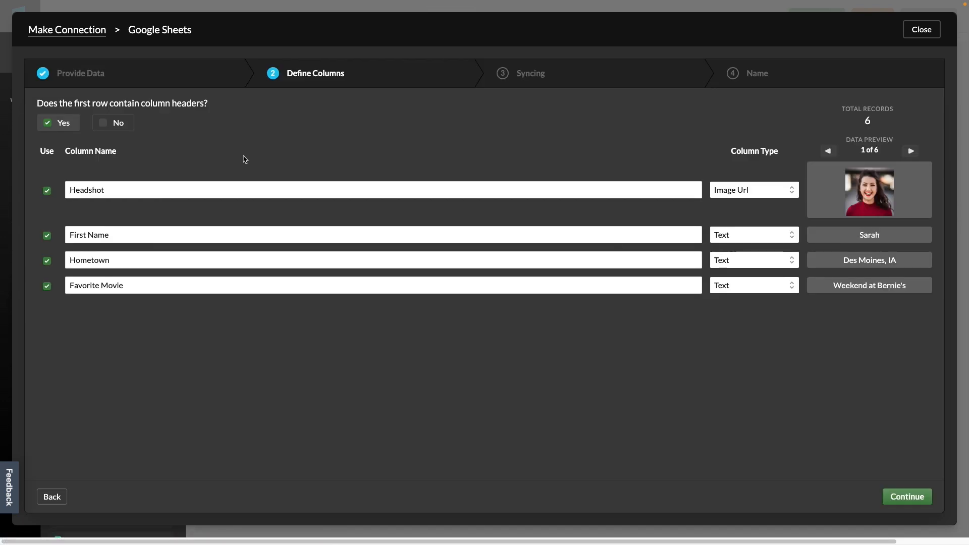
Preview several records, keep all four columns including Favorite Movie in use, and accept the column definitions
click(47, 286)
click(47, 287)
click(910, 151)
click(911, 150)
click(911, 150)
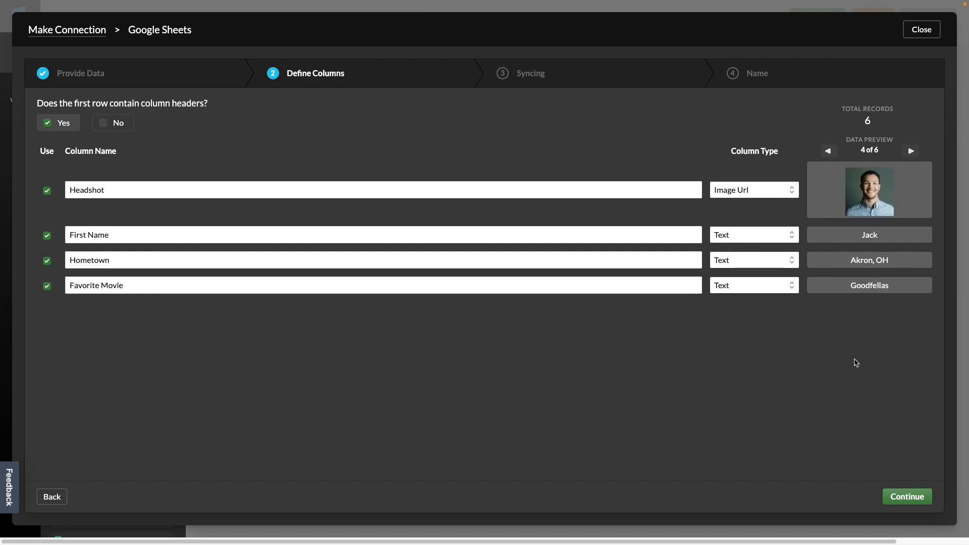
click(903, 498)
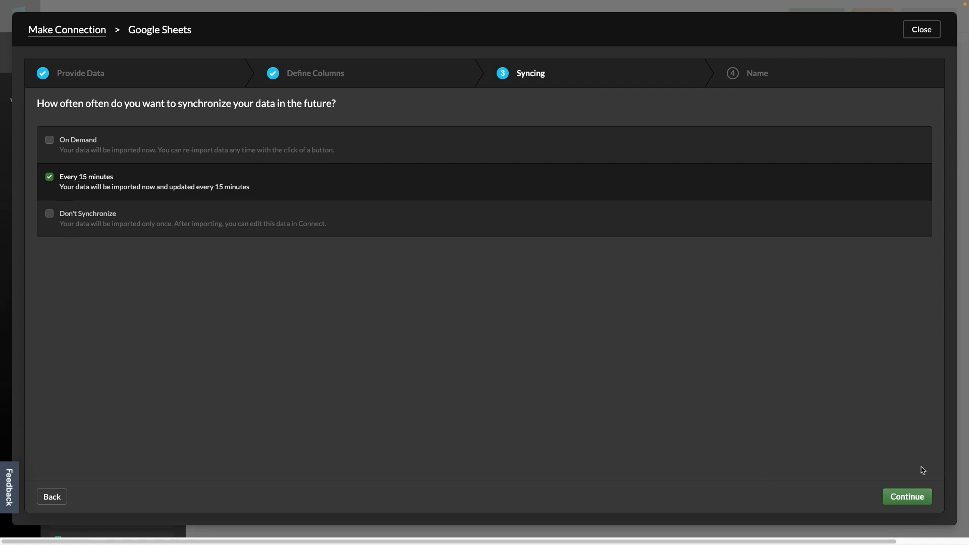
Keep synchronization at every 15 minutes, name the connection Meet the Team, and finish creating it
click(930, 503)
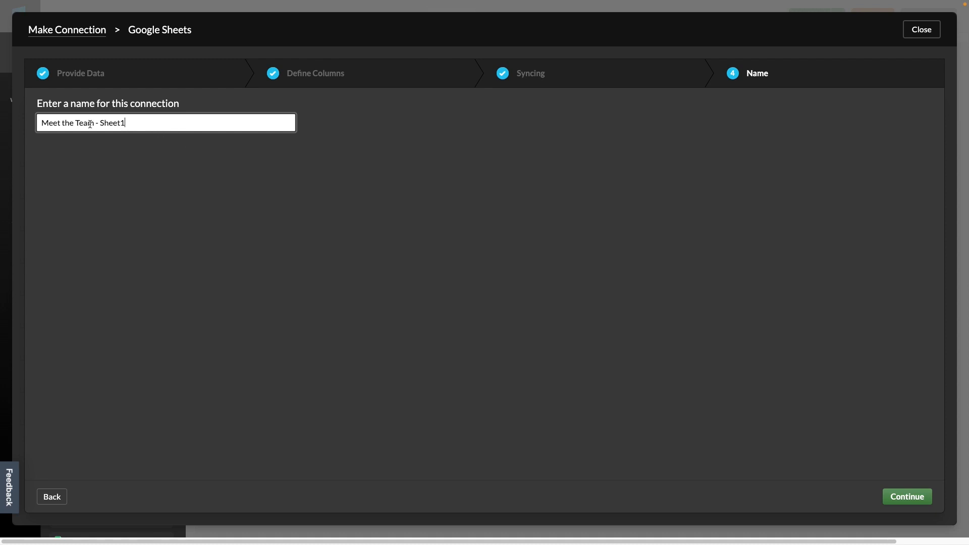
drag(124, 123, 93, 127)
key(BackSpace)
click(896, 497)
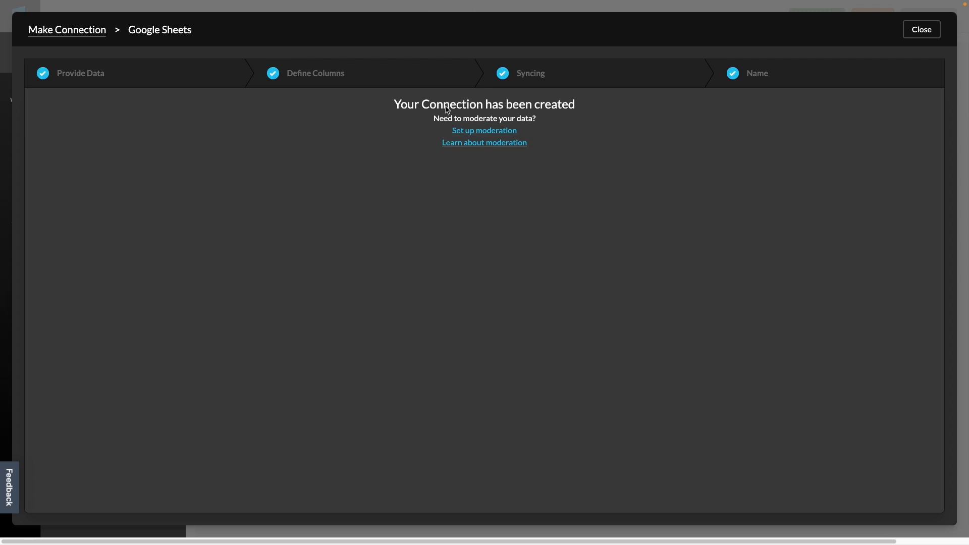
click(922, 30)
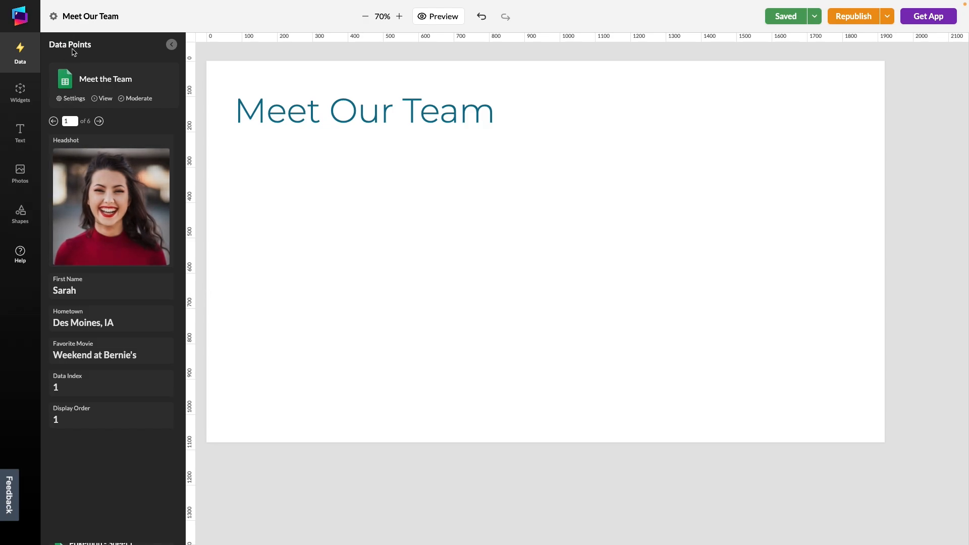
Browse through all the Meet the Team records and return to the first one
click(99, 121)
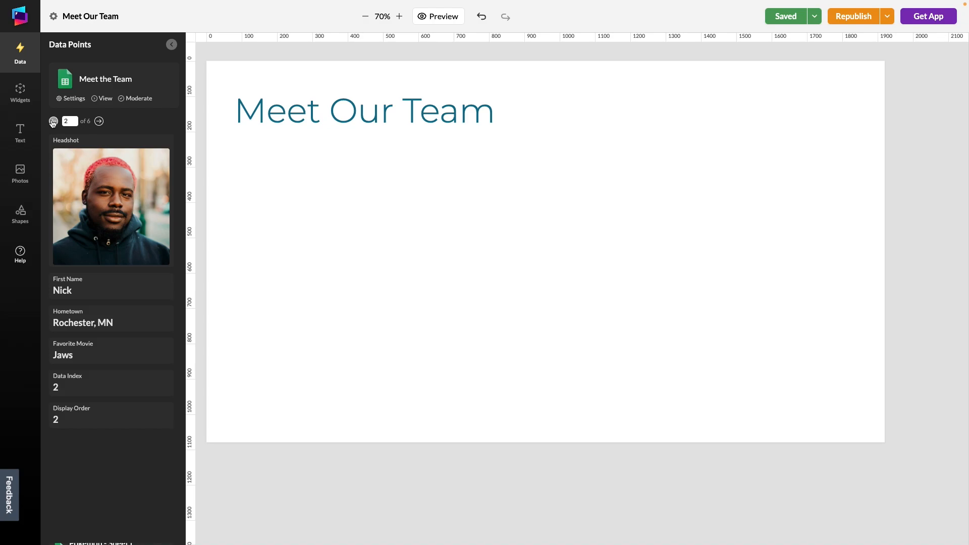
click(53, 121)
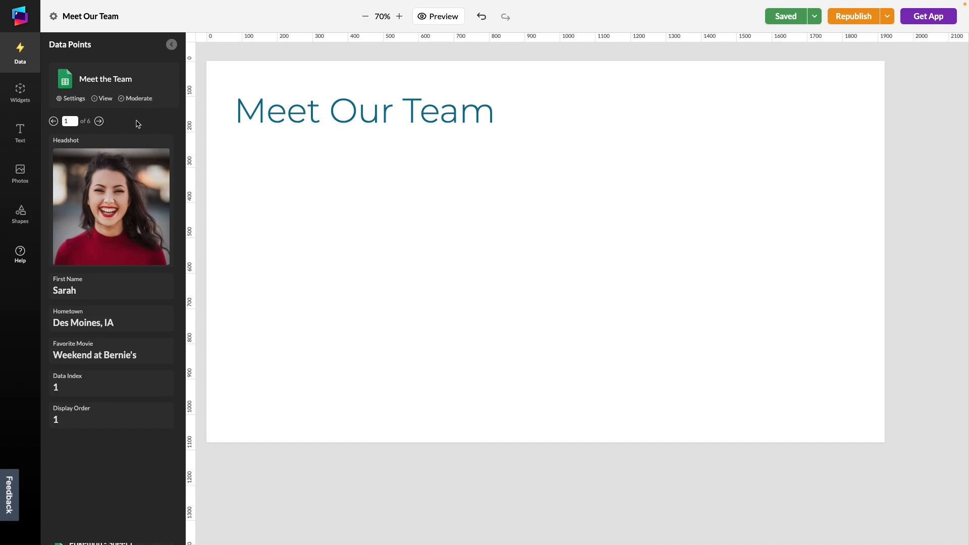
click(99, 121)
click(99, 121)
click(99, 121)
click(99, 121)
click(99, 121)
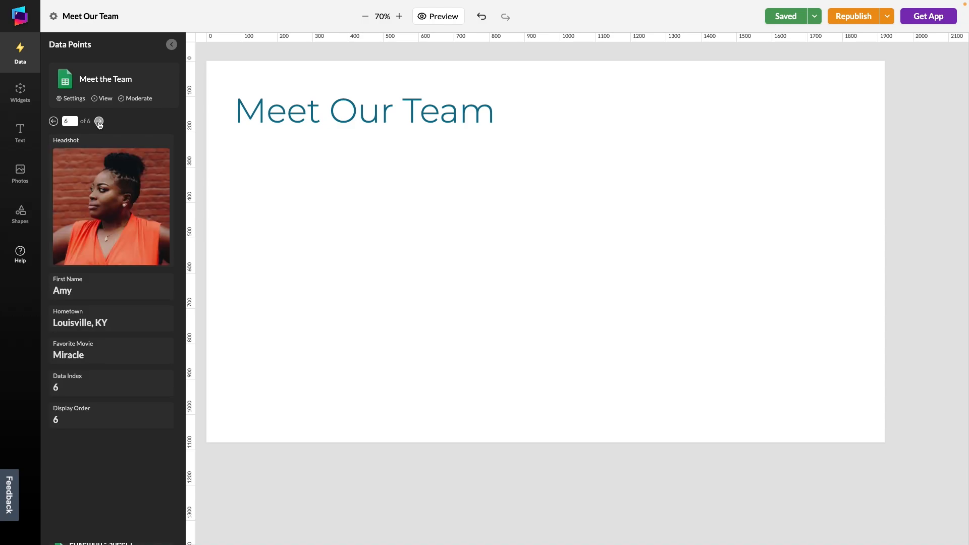
click(98, 121)
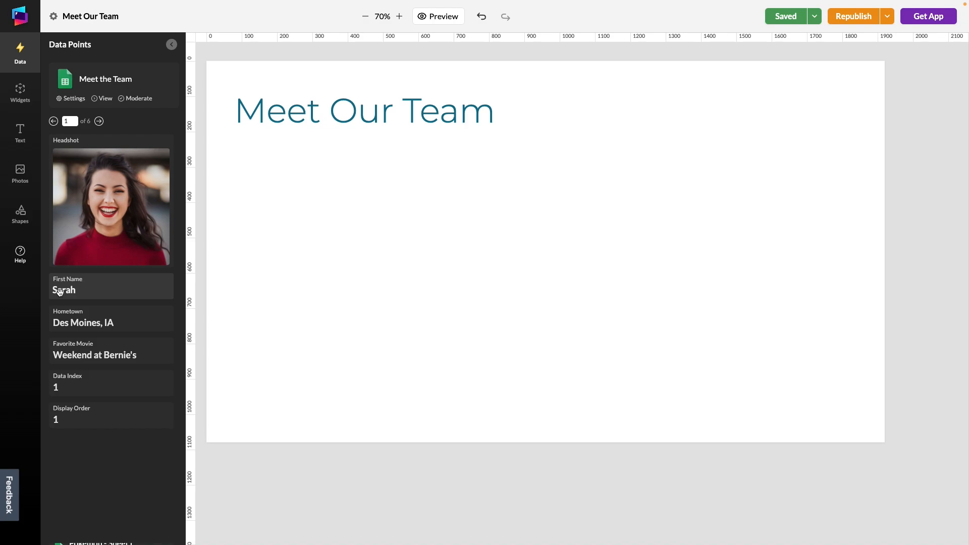
Add the First Name data point to the canvas below the heading inside a repeater
drag(59, 292, 325, 200)
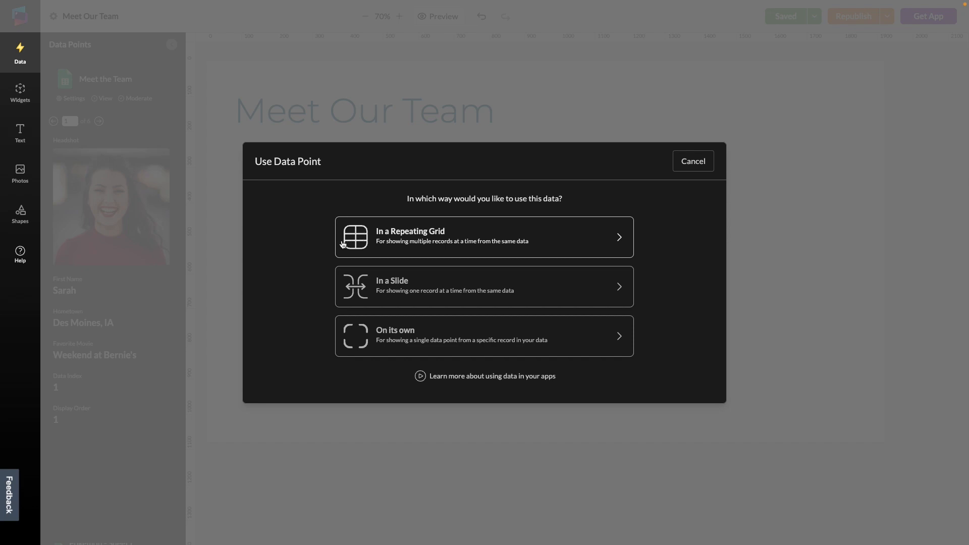
click(399, 287)
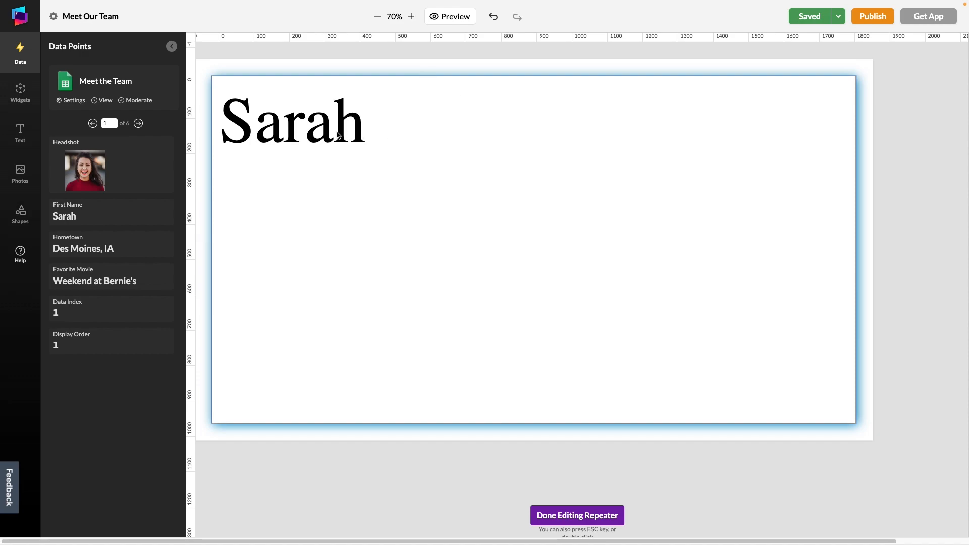
Set the First Name text's font to Montserrat SemiBold
click(279, 130)
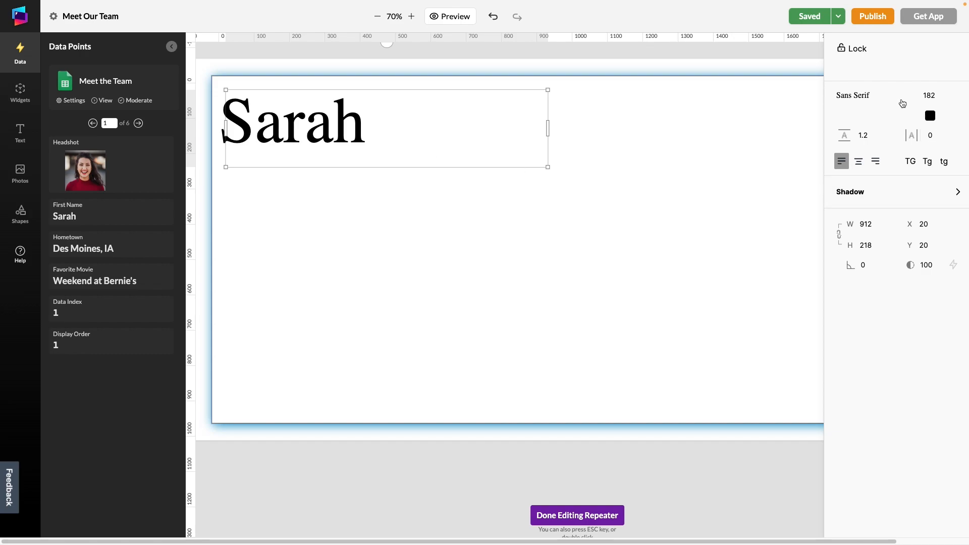
click(858, 95)
scroll(868, 202, down, 3)
click(866, 242)
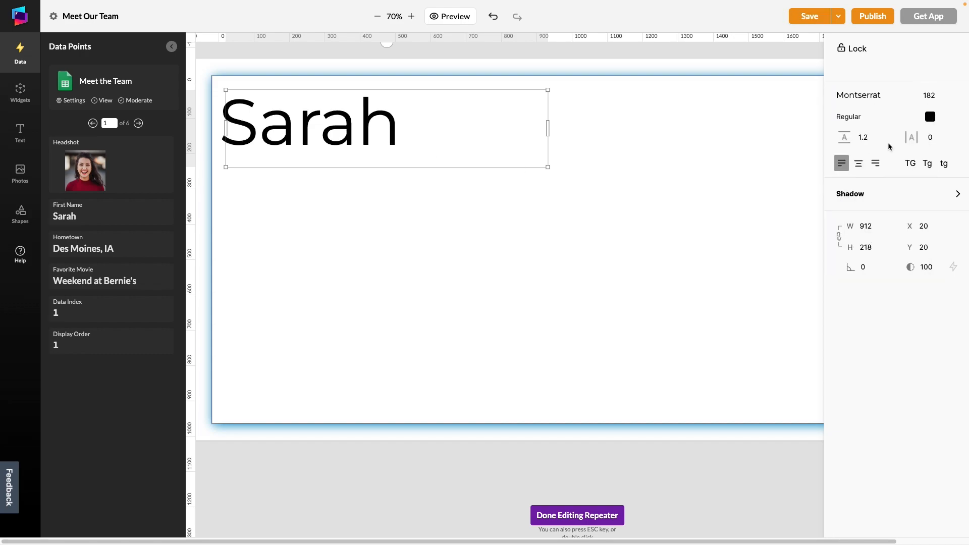
click(872, 118)
scroll(871, 202, down, 4)
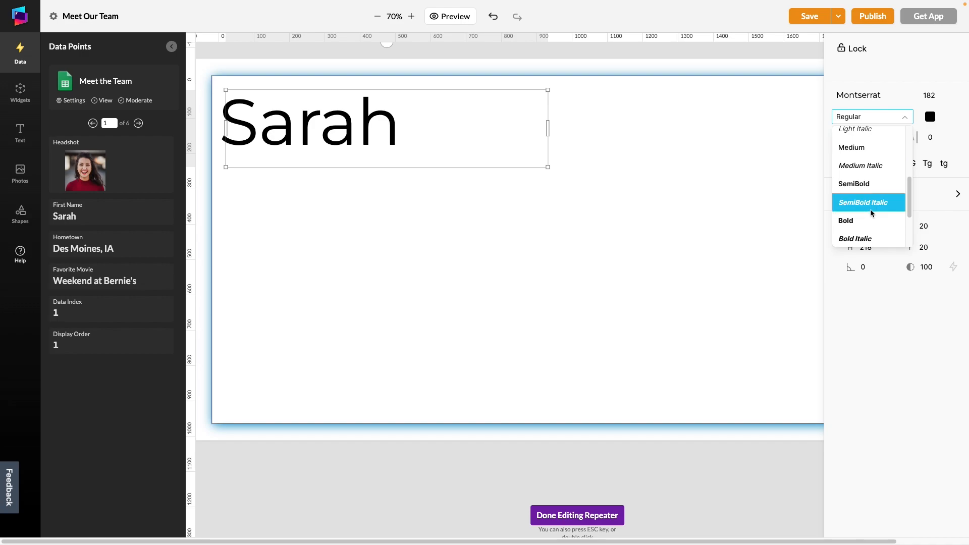
click(868, 184)
Change the First Name text's color to dark gray #4b5563
click(931, 117)
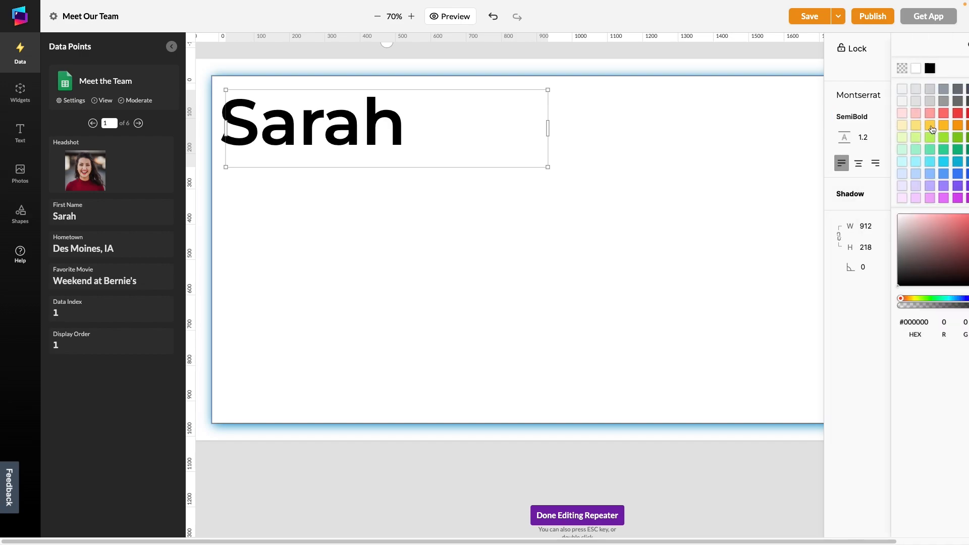
click(903, 90)
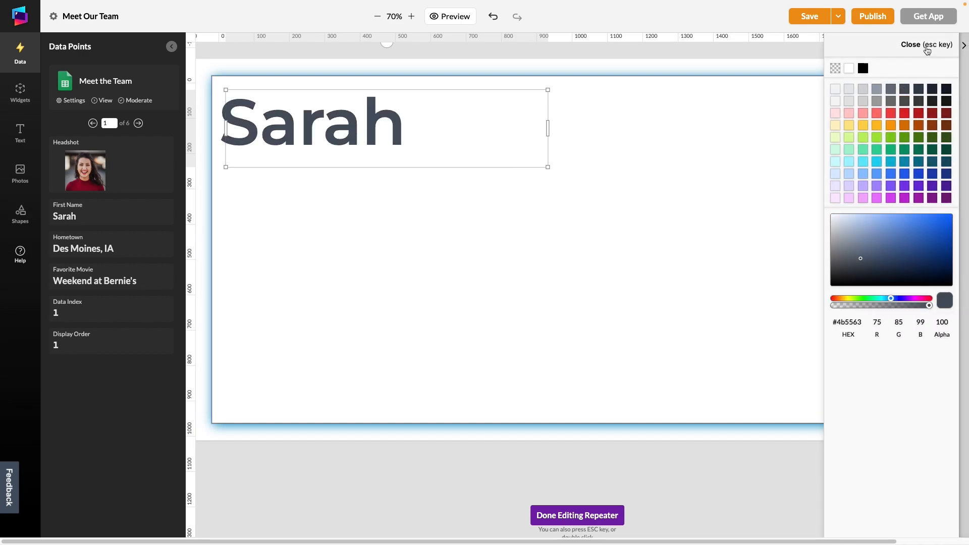
click(930, 44)
Set the First Name text's size to 60 and center its alignment
click(933, 93)
text(60)
key(Return)
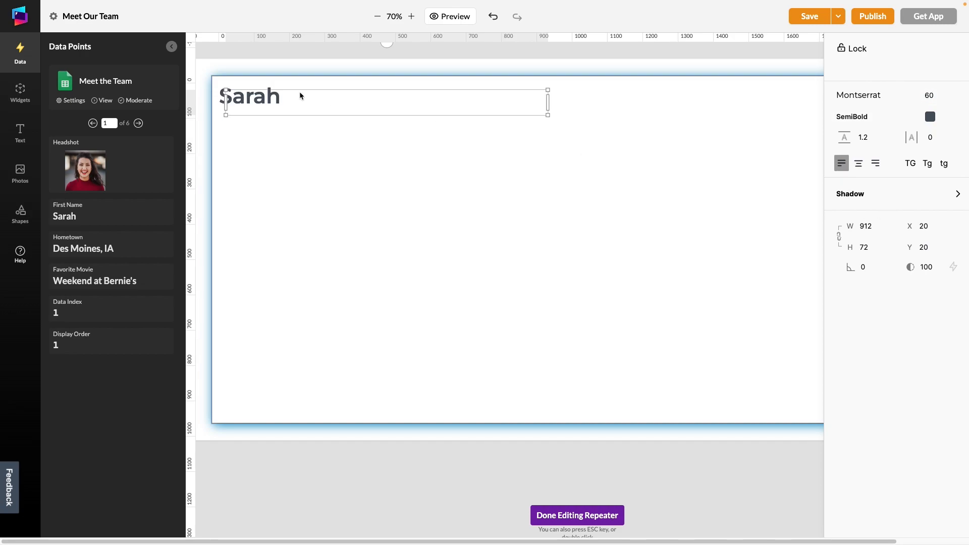
click(858, 164)
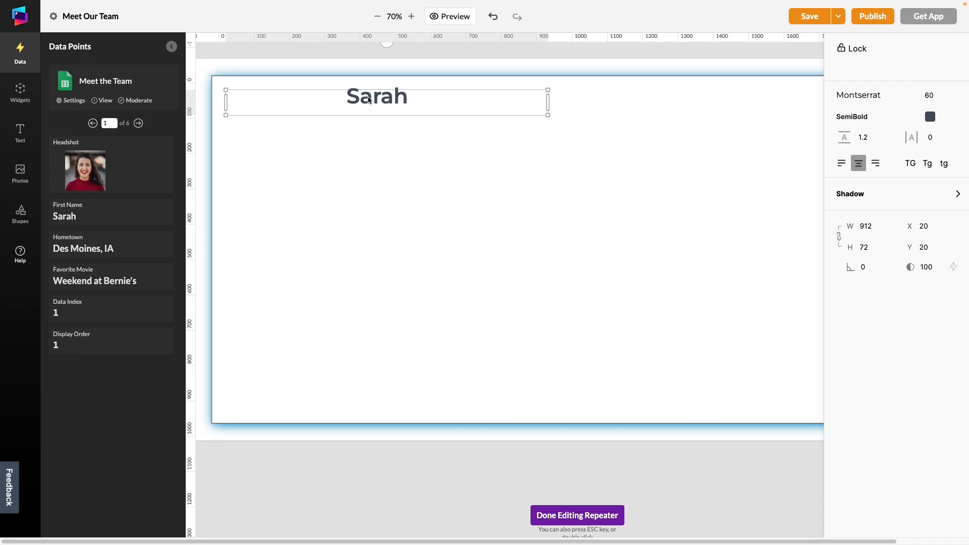
Narrow the First Name text box to about 534 wide and move it to about X 1, Y 665
drag(386, 107, 371, 382)
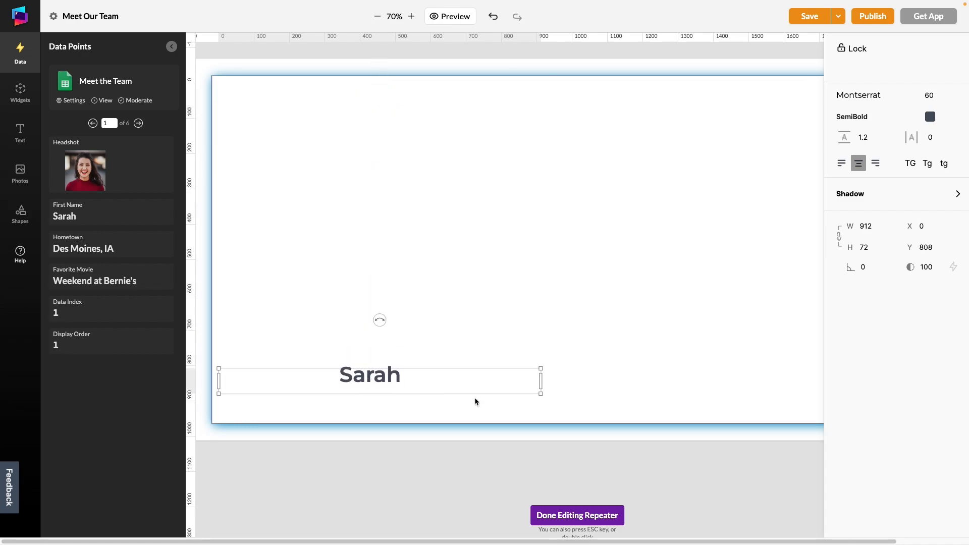
drag(540, 384, 408, 384)
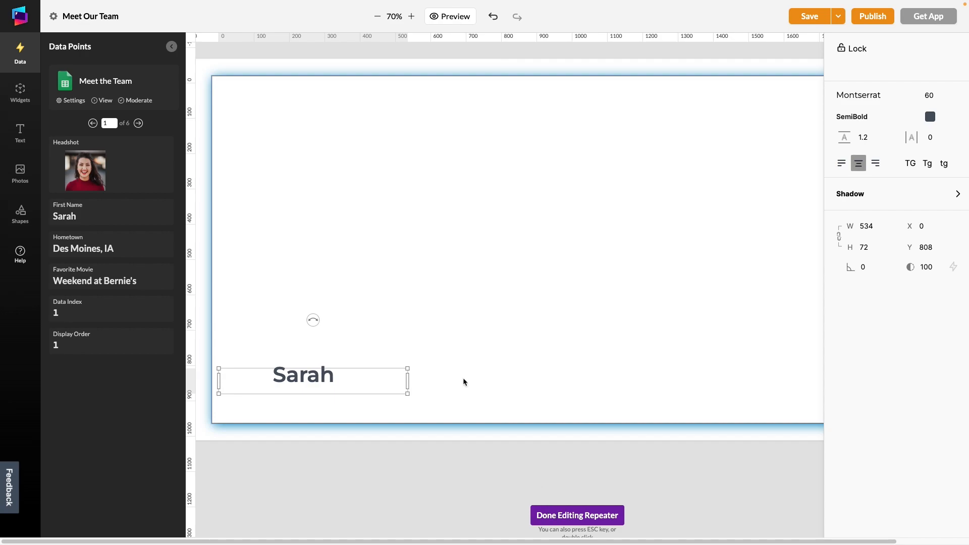
drag(319, 361, 316, 307)
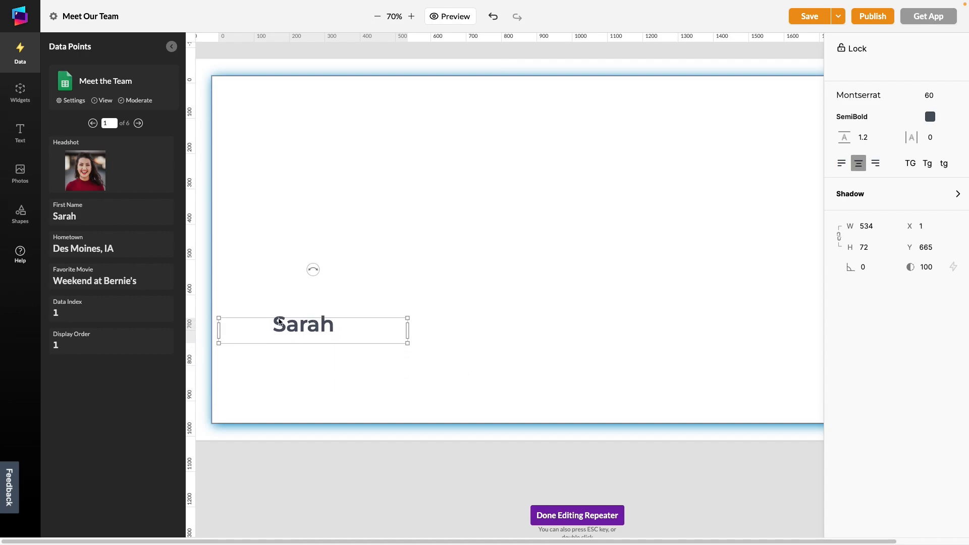
Add the Hometown data point below the First Name text and set its font to Montserrat Light
drag(84, 248, 286, 359)
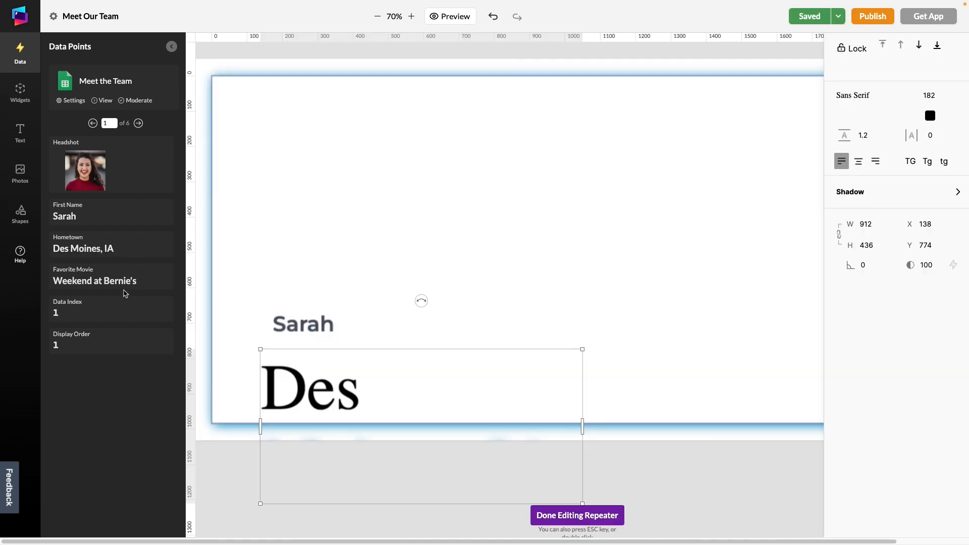
click(860, 96)
scroll(865, 154, down, 2)
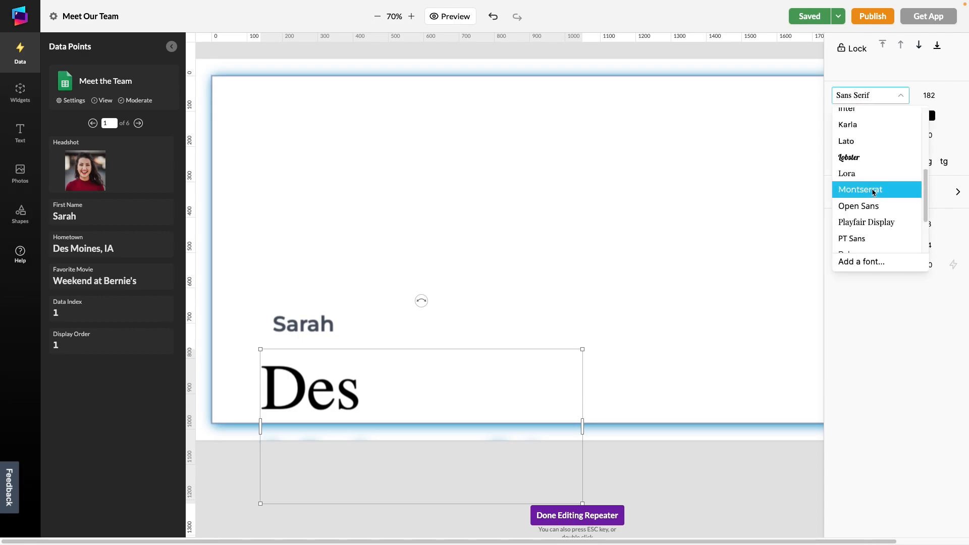
click(868, 190)
click(878, 117)
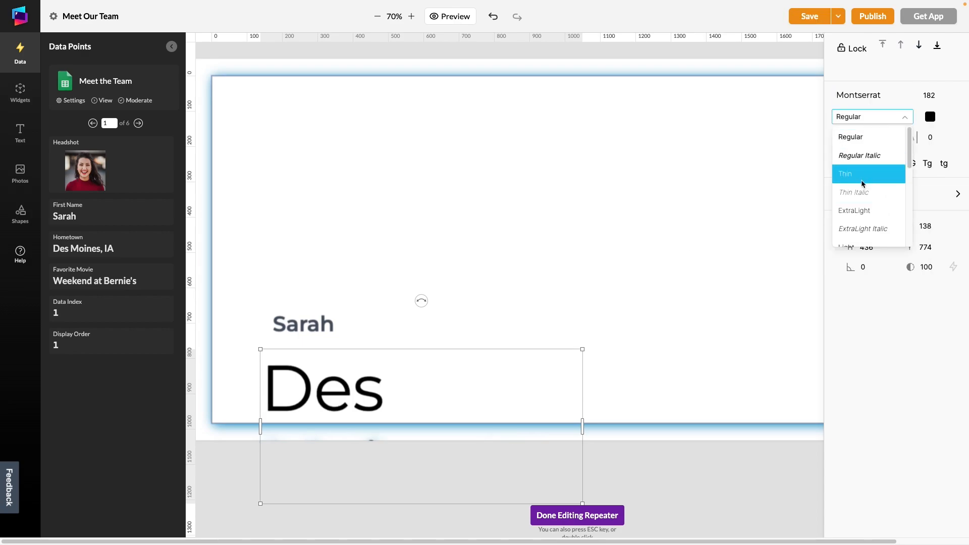
scroll(868, 212, down, 1)
click(864, 231)
Set the Hometown text's size to 32 and move it closer beneath the First Name text
click(934, 95)
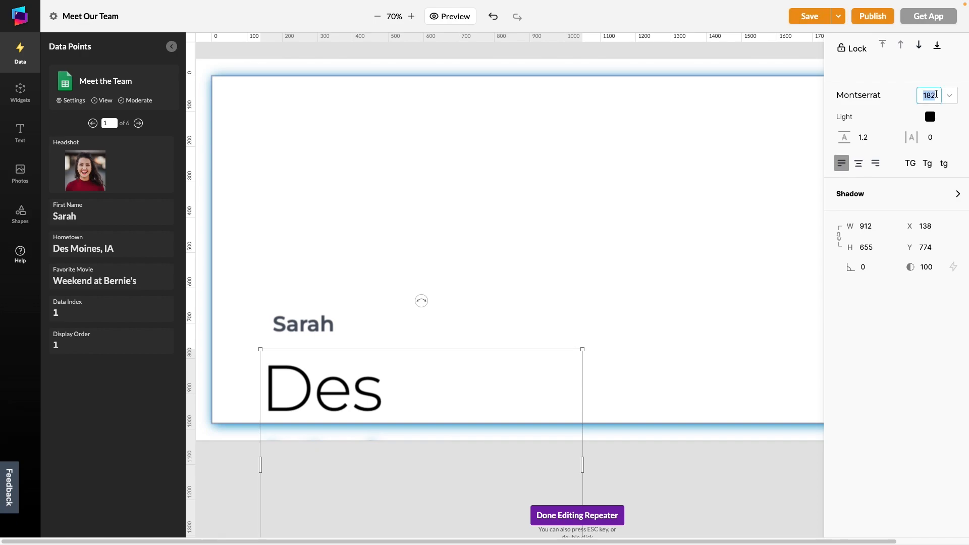
text(32)
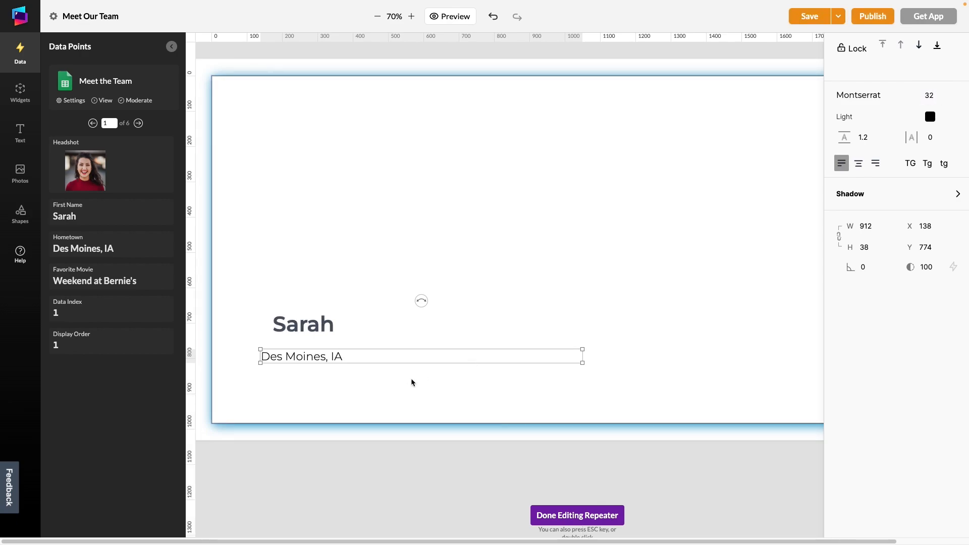
drag(324, 357, 327, 348)
Add the Favorite Movie data point below the Hometown text
drag(143, 287, 311, 375)
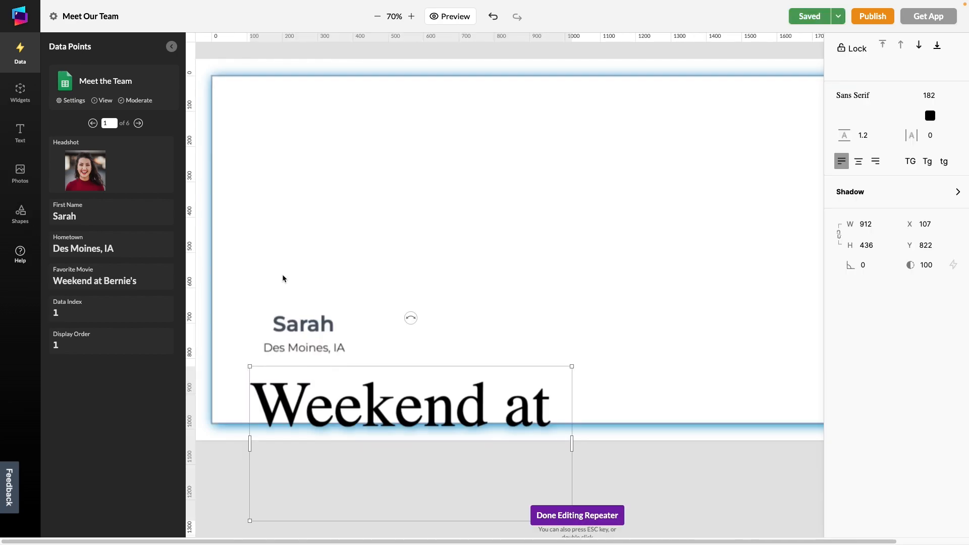
Add an ellipse shape and place it above the First Name text at about X 118, Y 158
click(20, 212)
click(100, 75)
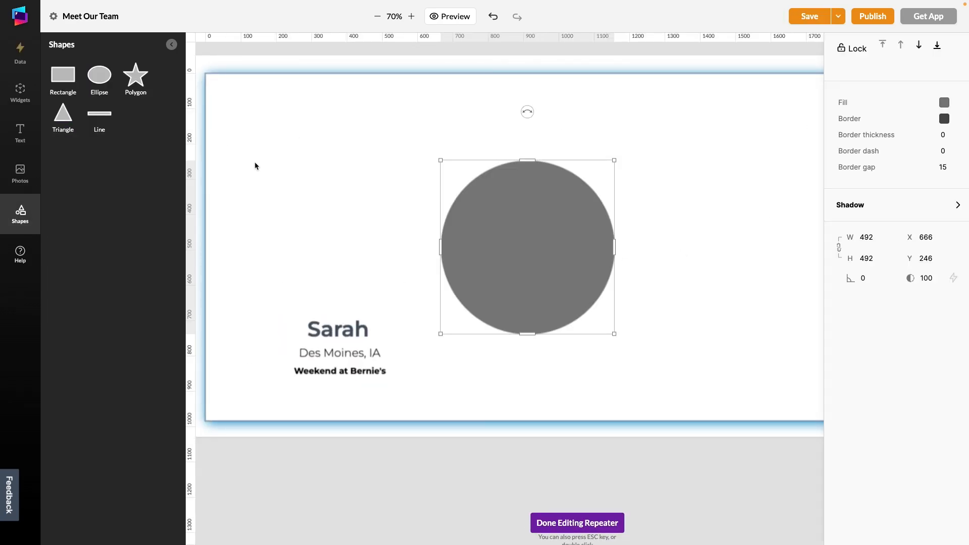
drag(461, 230, 268, 199)
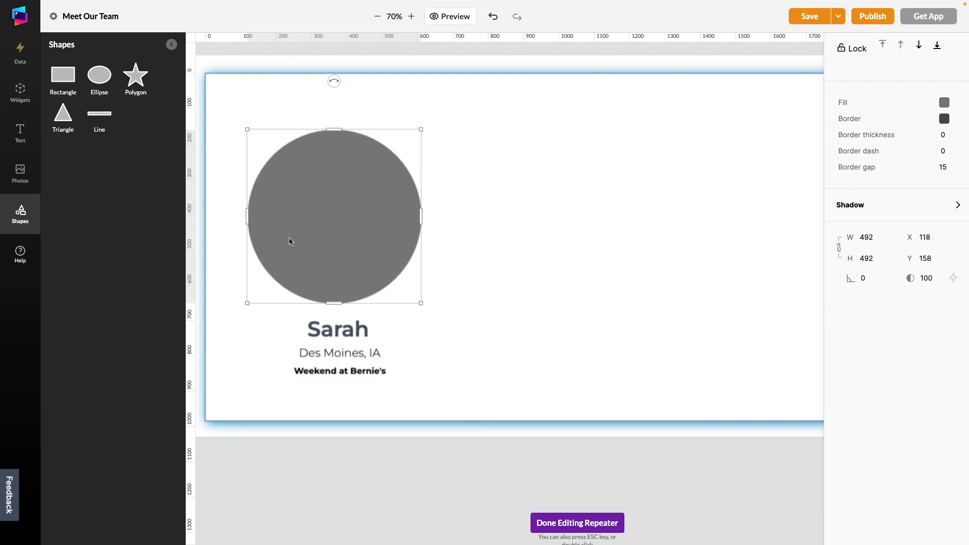
Insert the label "Favorite Movie: " before the data value in the Favorite Movie text
click(333, 372)
double_click(327, 373)
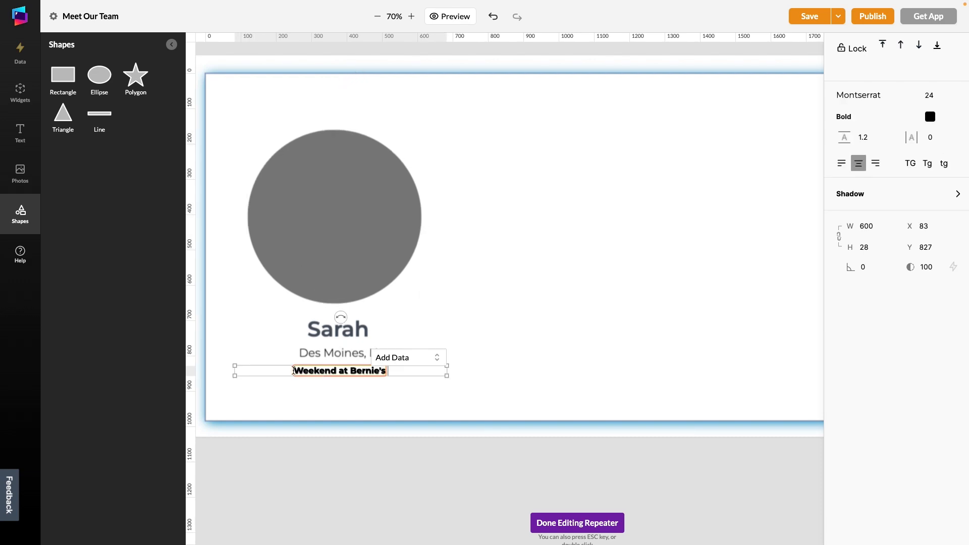
text(Fa)
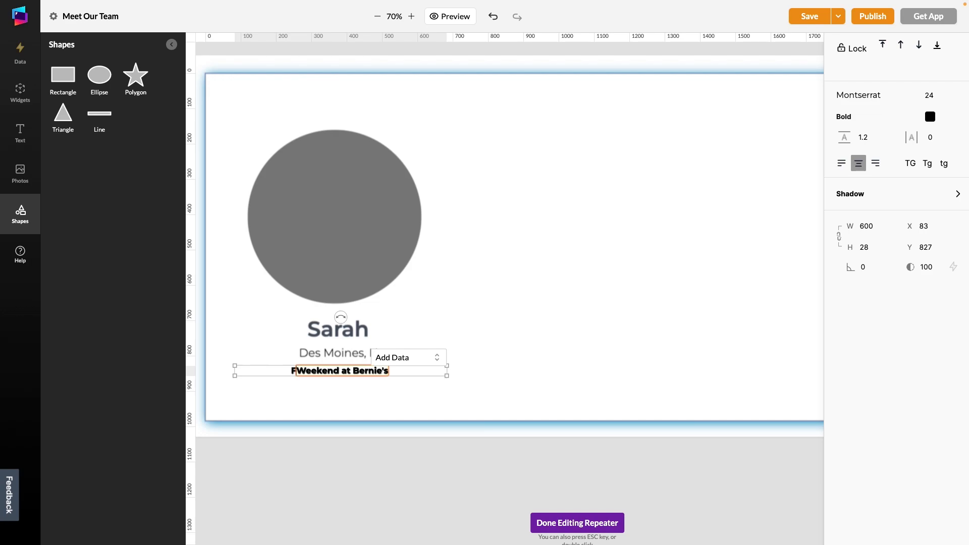
text(v)
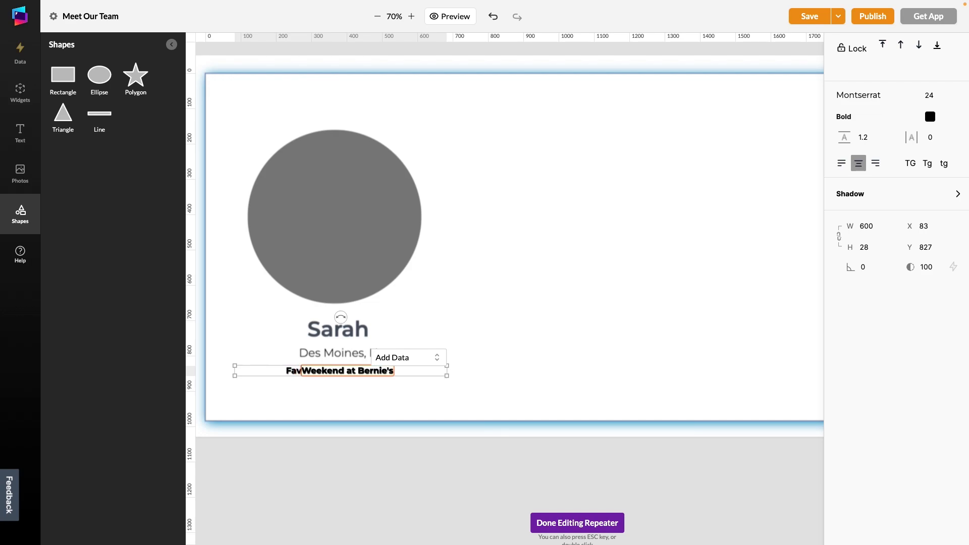
text(orite MOV)
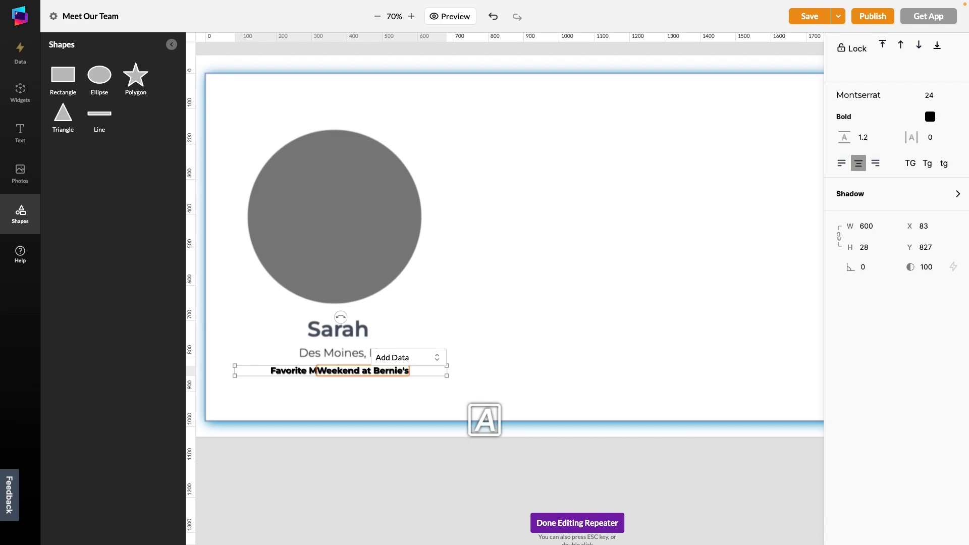
key(BackSpace)
key(BackSpace)
text(ovie:)
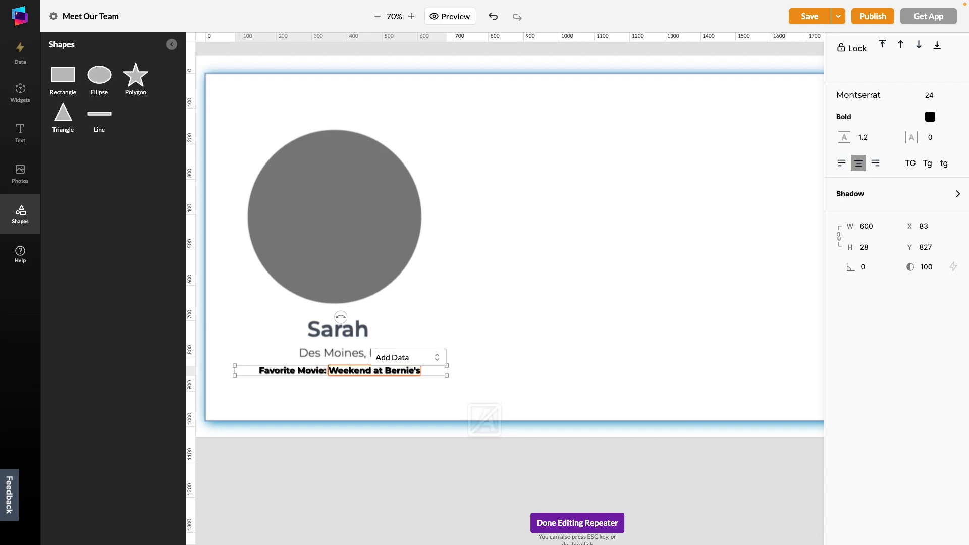
click(421, 358)
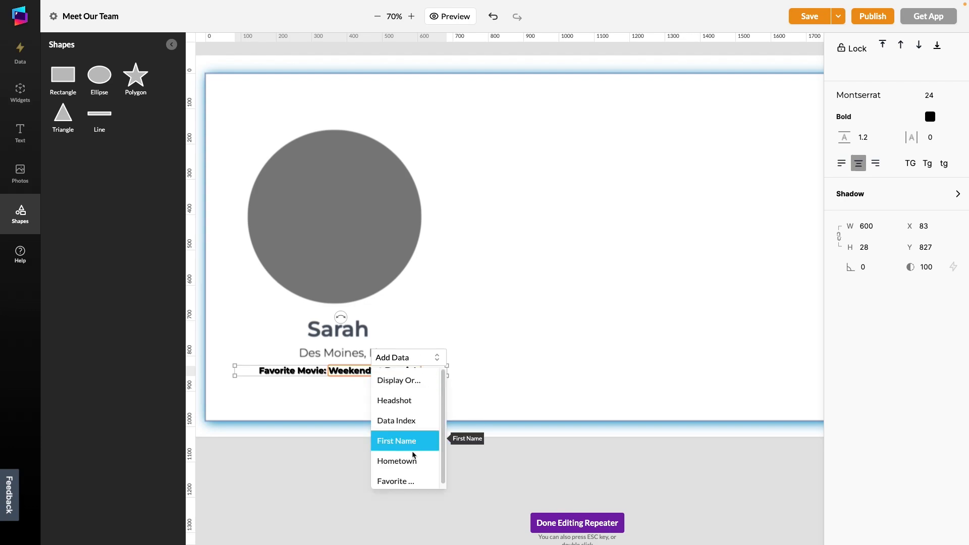
click(465, 325)
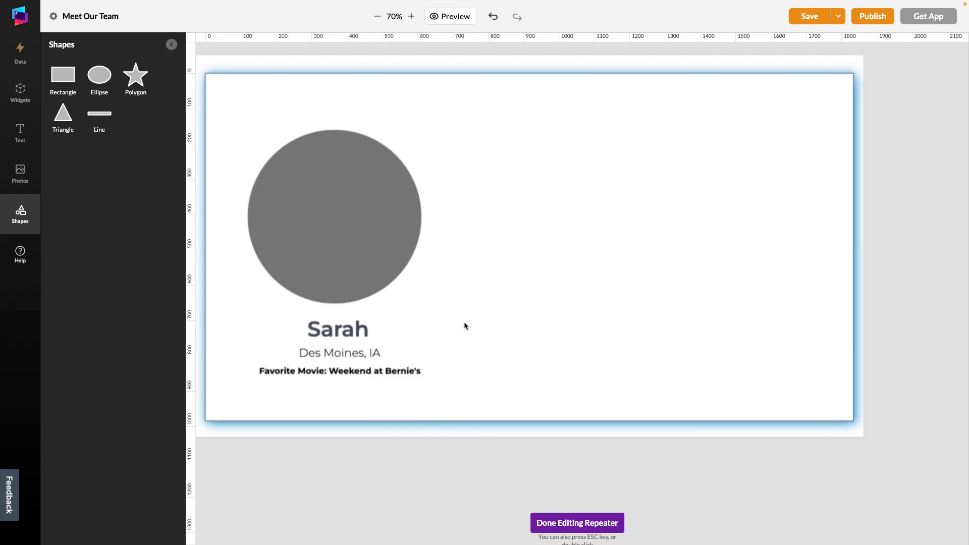
Fill the ellipse above the First Name text with the Headshot data point from the Meet the Team connection
click(346, 231)
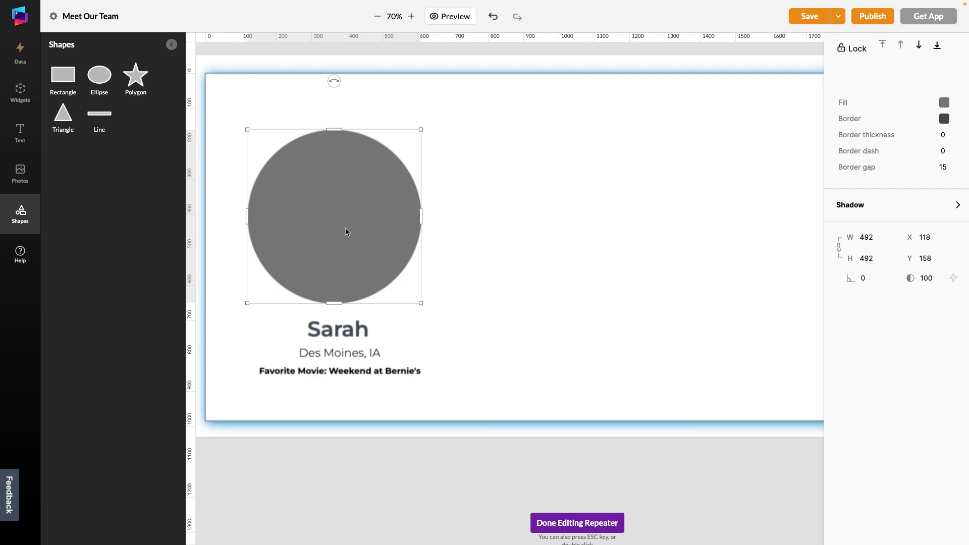
click(20, 52)
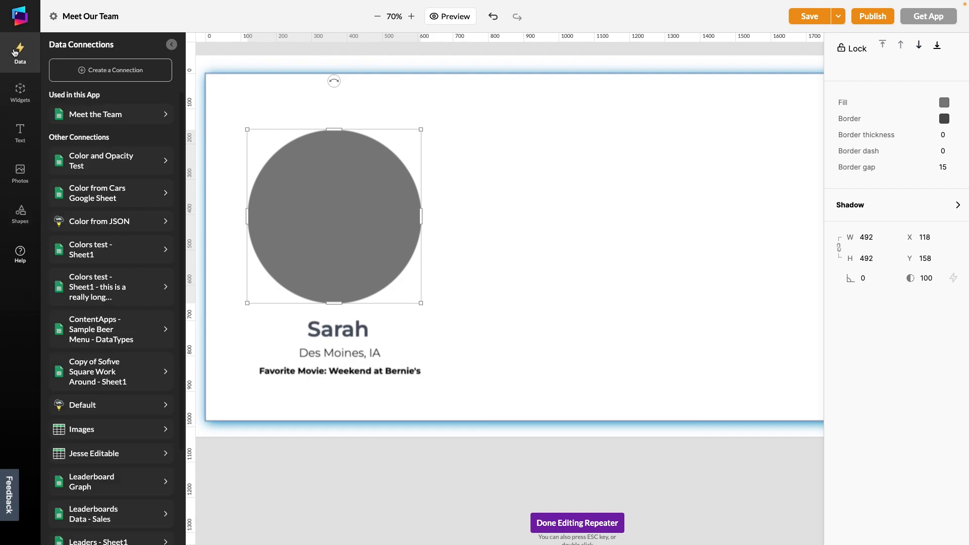
click(96, 114)
drag(86, 171, 308, 201)
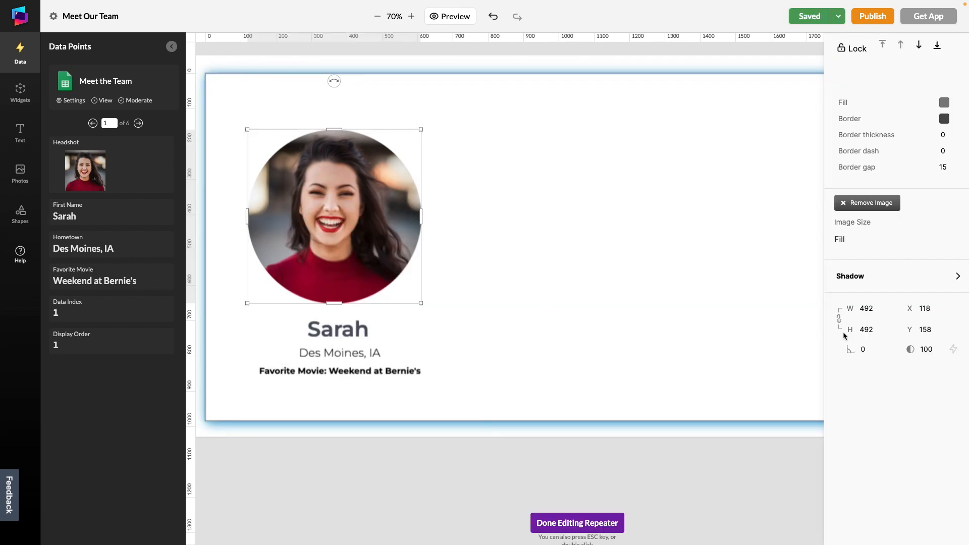
Give the headshot ellipse a shadow with an X offset of -10 and a Y offset of 10
click(905, 279)
click(851, 300)
text(-10)
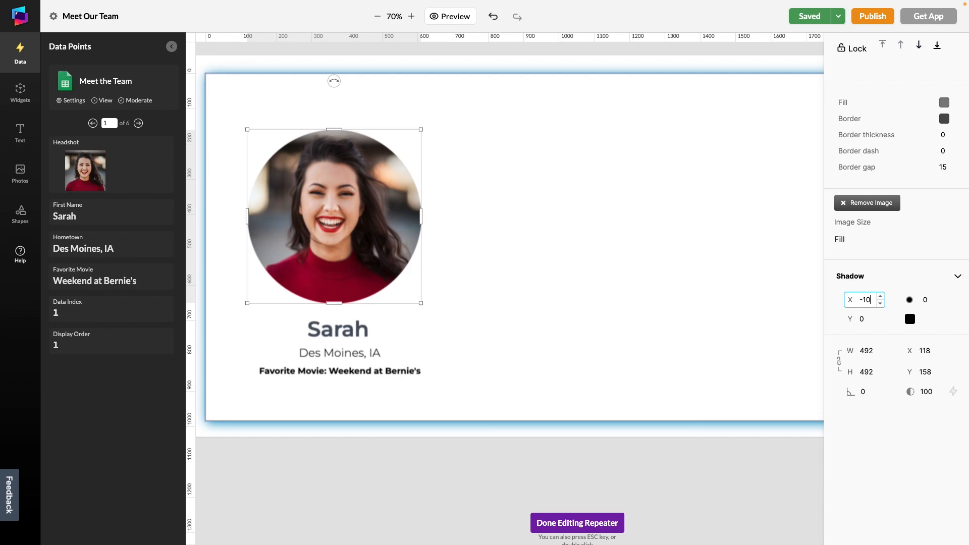
key(Tab)
key(Tab)
text(10)
key(Tab)
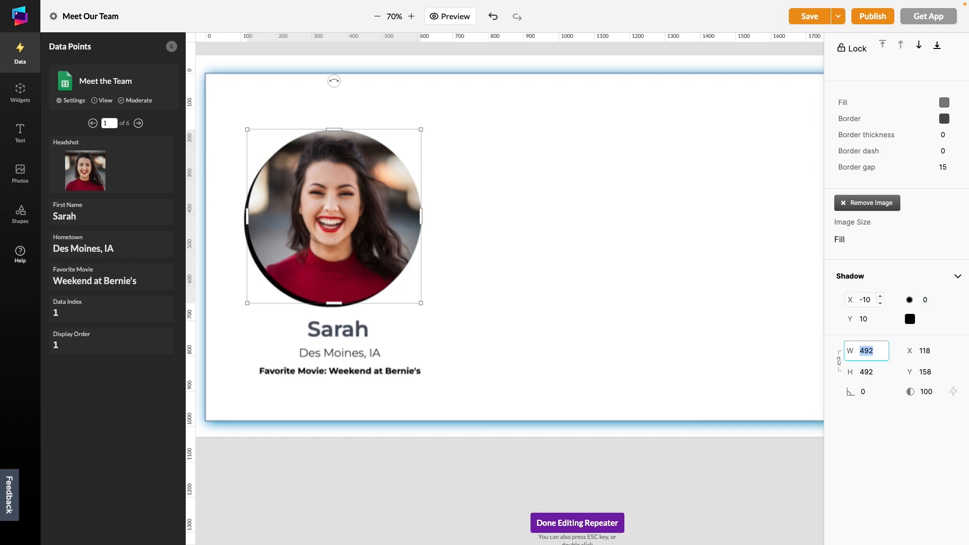
Color the headshot's shadow medium gray and finish editing the repeater
click(911, 318)
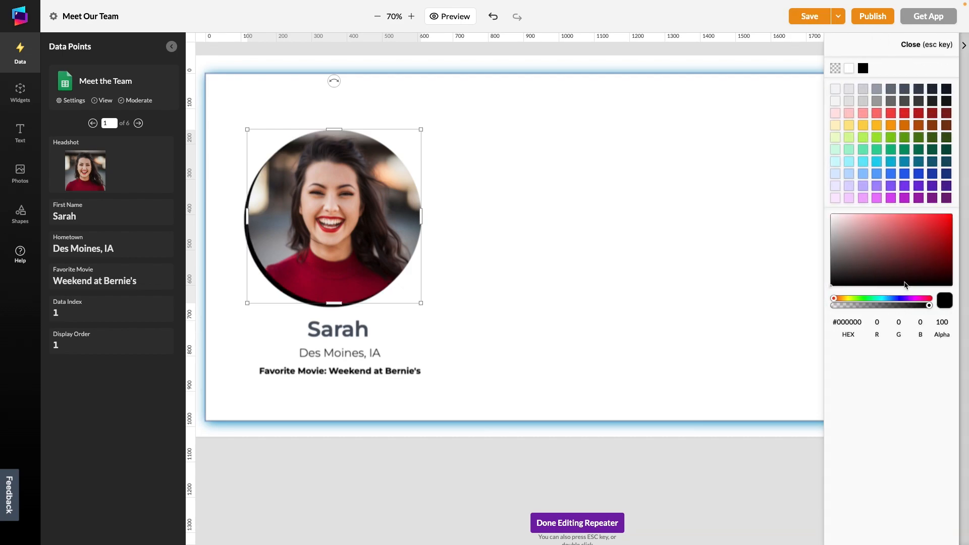
click(894, 103)
click(909, 44)
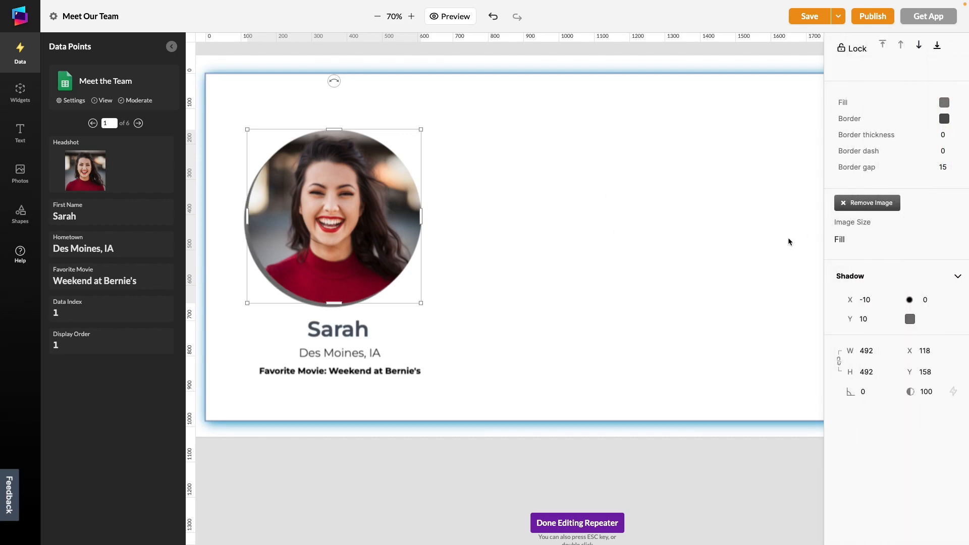
click(573, 525)
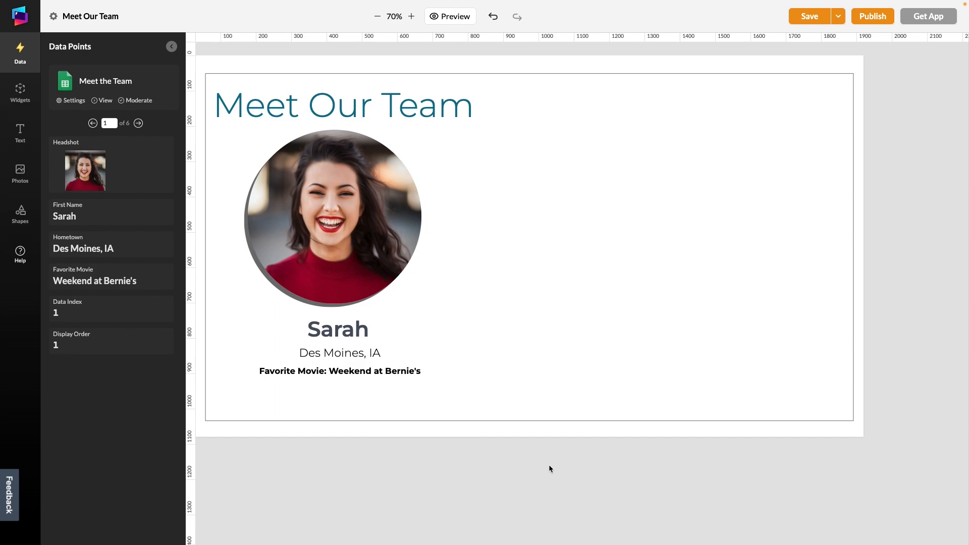
Set the repeater grid's border thickness to 0
click(512, 390)
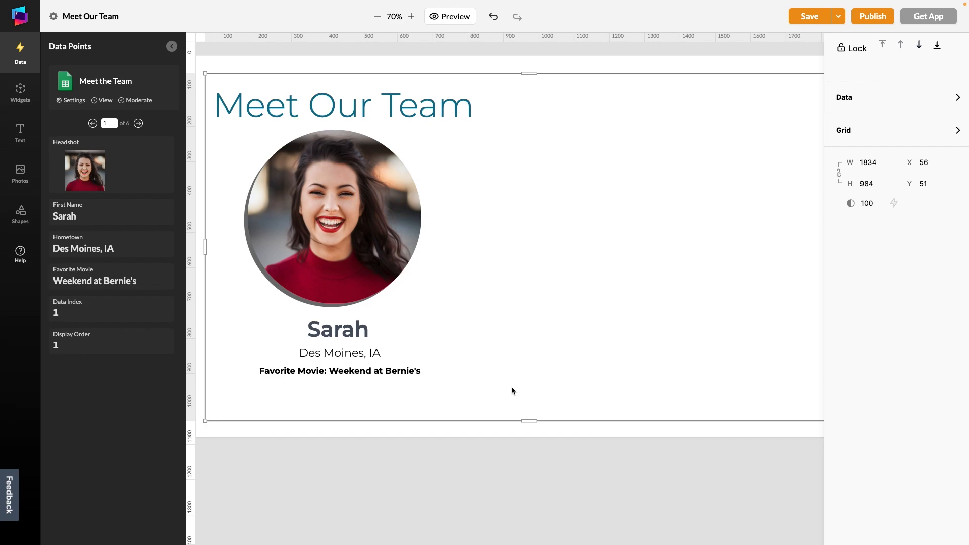
click(882, 135)
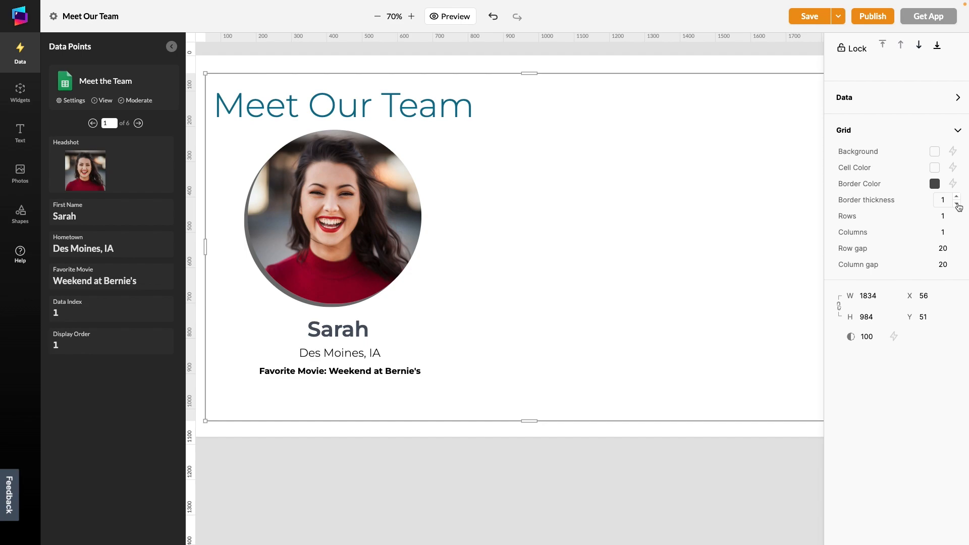
click(958, 205)
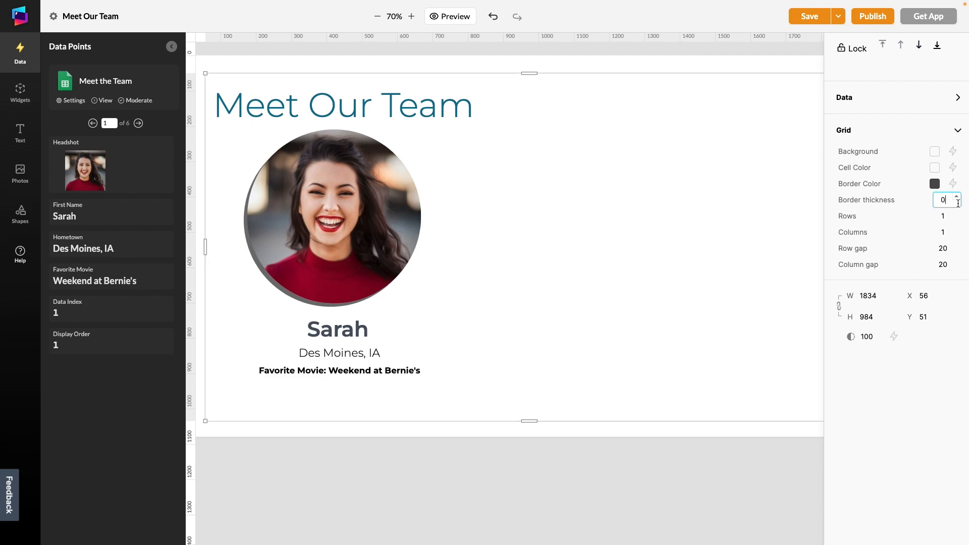
Preview the repeater cycling to the second record and back, and review its cycle animation styles
click(900, 103)
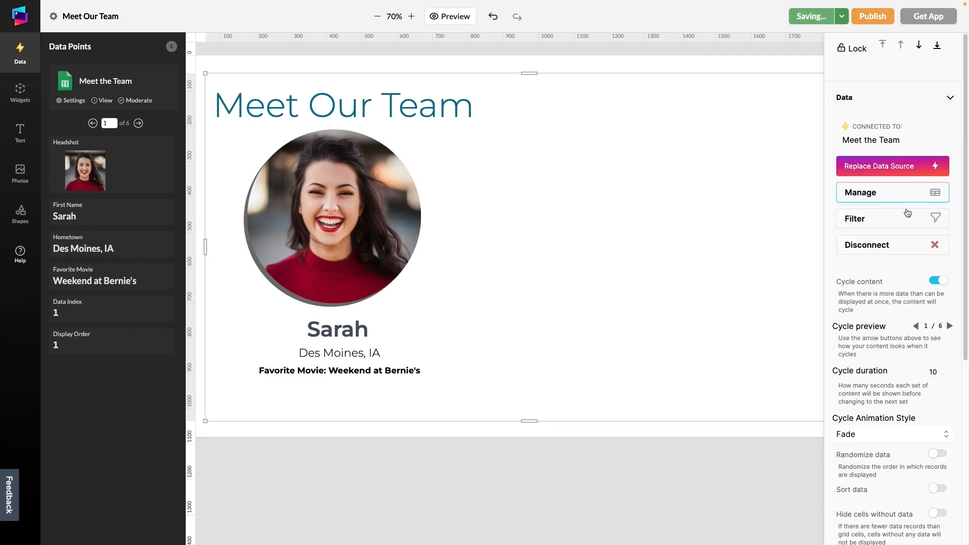
scroll(908, 205, down, 1)
click(950, 289)
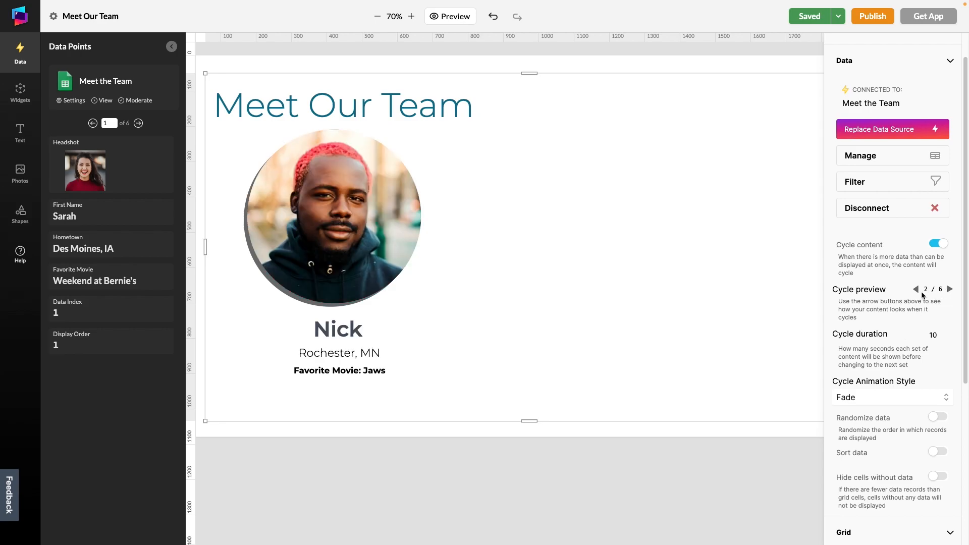
click(916, 290)
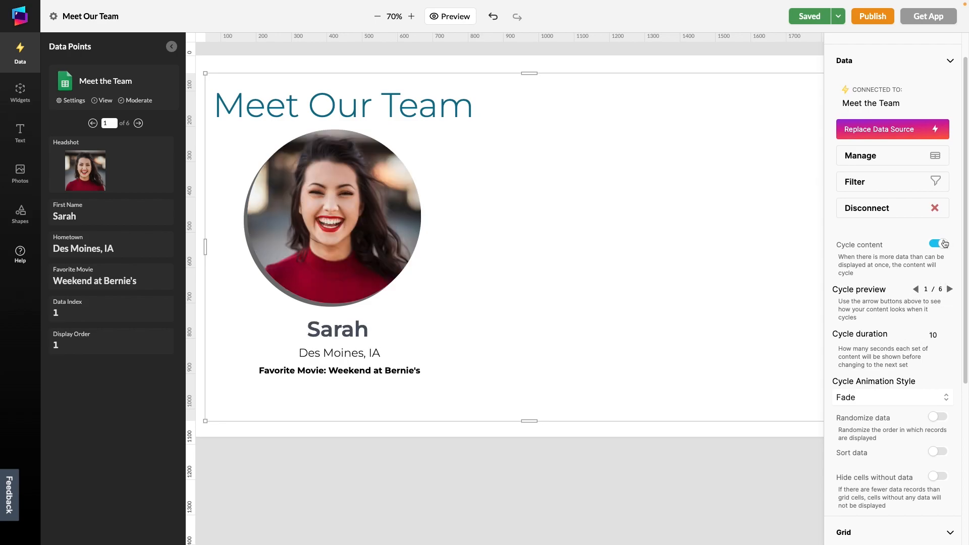
click(915, 398)
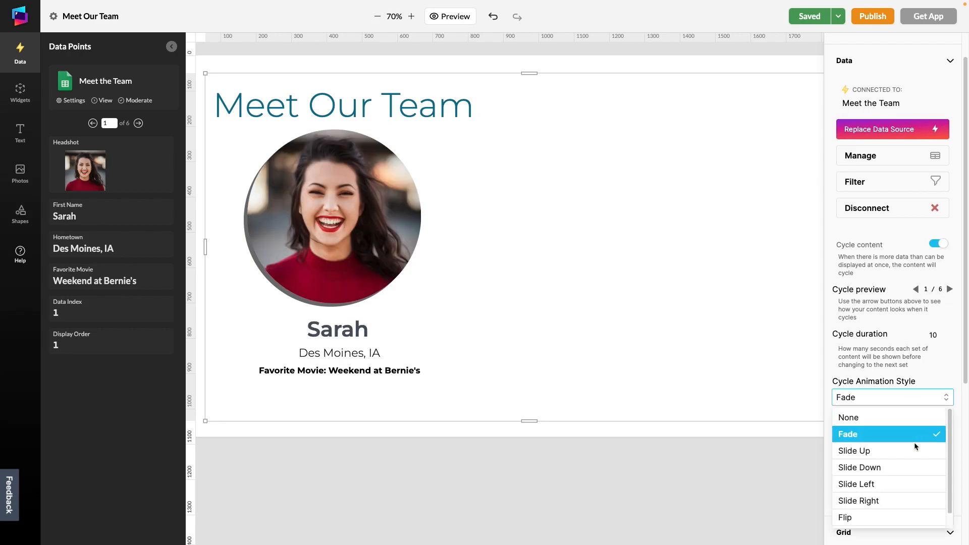
click(925, 362)
click(650, 62)
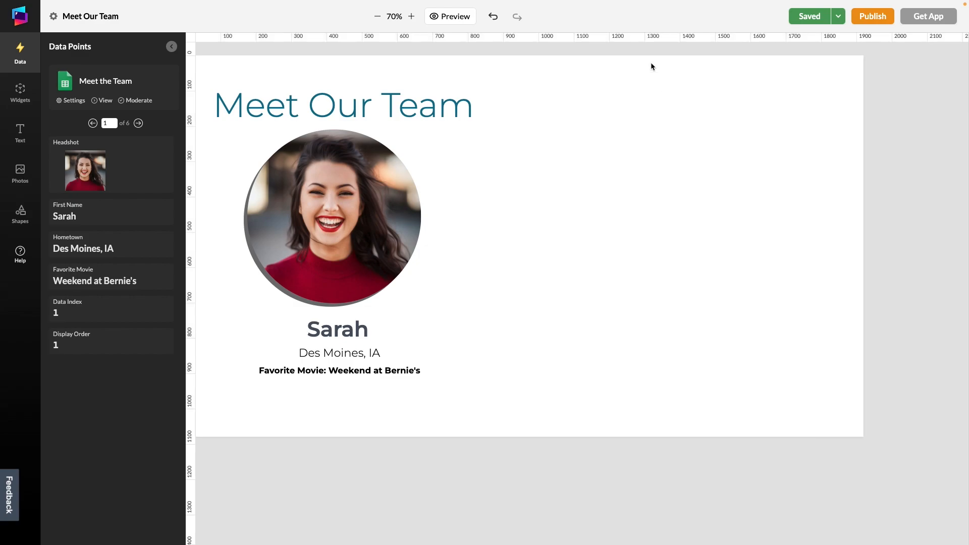
Add a slate gray Date / Time widget using the current time, formatted with full weekday, month name, day and year
click(170, 47)
click(20, 92)
click(93, 274)
click(929, 120)
click(891, 89)
key(Escape)
click(944, 186)
click(889, 218)
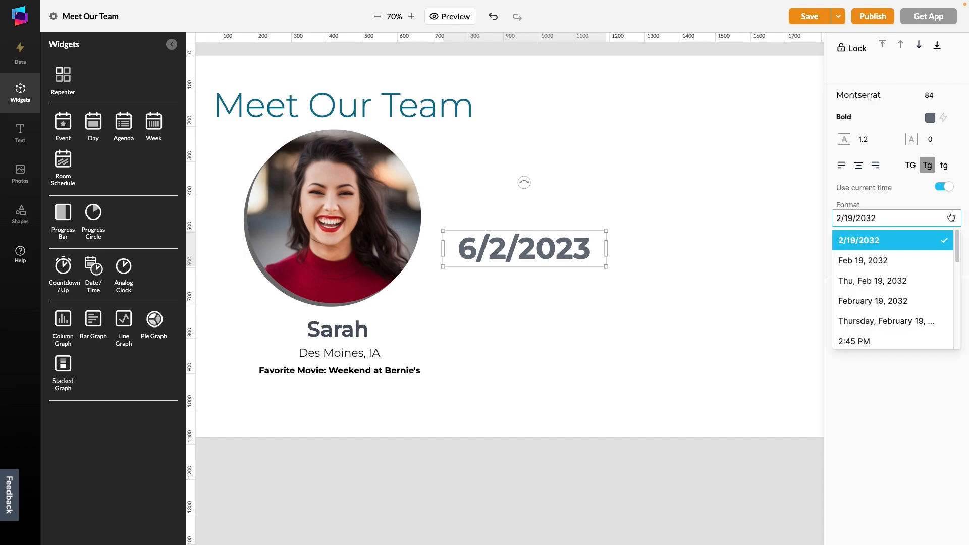
click(881, 380)
Widen the date text, set its size to 32 and move it to the canvas's upper right corner
drag(605, 284, 874, 284)
double_click(929, 95)
text(32)
key(Return)
drag(701, 240, 804, 68)
Add a Day calendar widget beside the team repeater and color its Today heading dark teal
click(555, 202)
click(94, 126)
drag(481, 190, 671, 144)
click(905, 98)
click(858, 197)
click(930, 324)
click(932, 163)
click(918, 49)
Make the Day widget's event location text transparent and narrow the widget to about 655 wide
scroll(919, 329, down, 2)
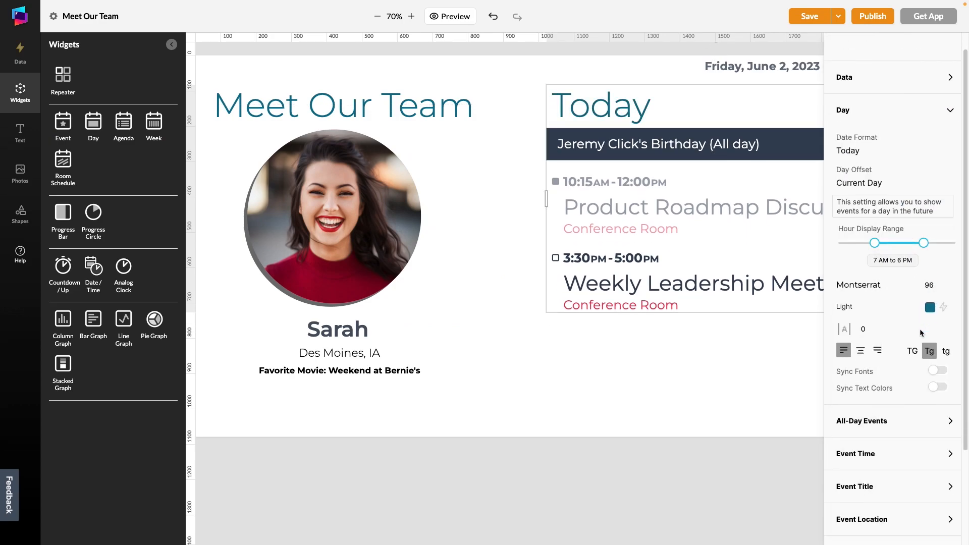
click(905, 478)
click(930, 528)
click(840, 67)
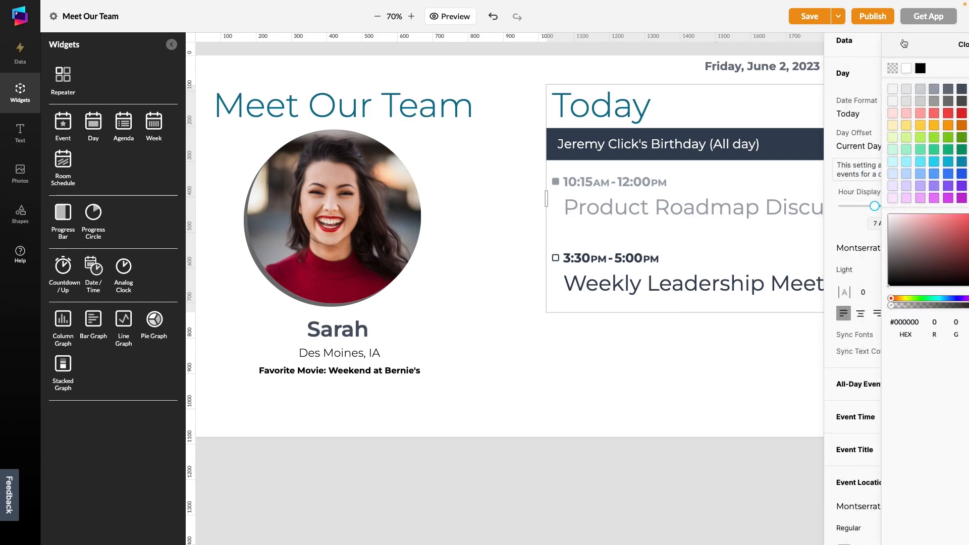
click(625, 167)
drag(547, 202, 589, 202)
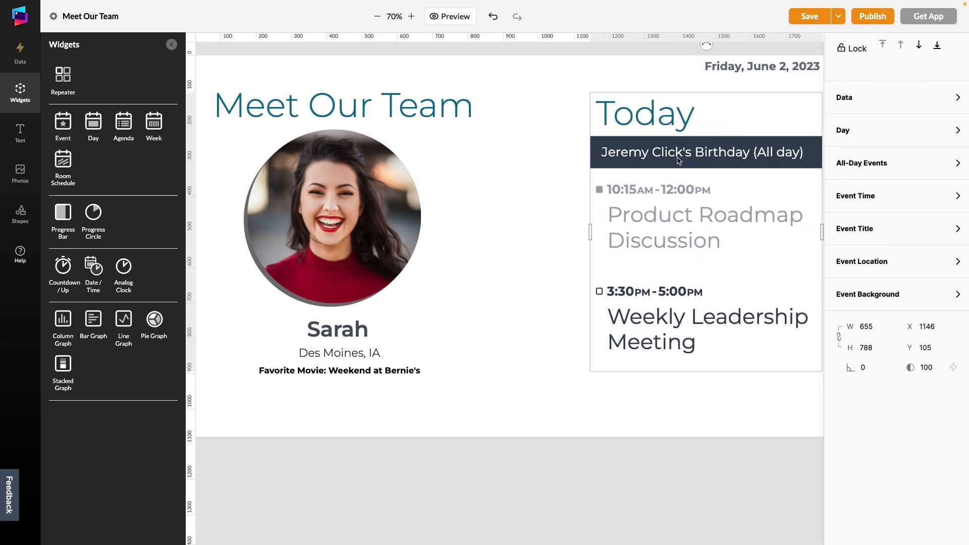
Search the photos for "Fiber" and add the dark gray fabric texture image to the repeater
click(505, 95)
click(20, 172)
click(111, 91)
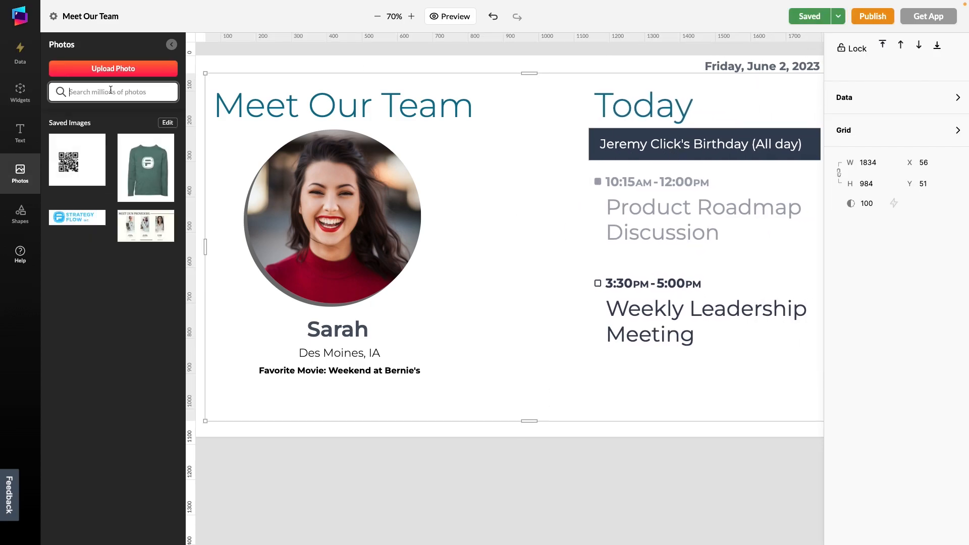
text(Fiber)
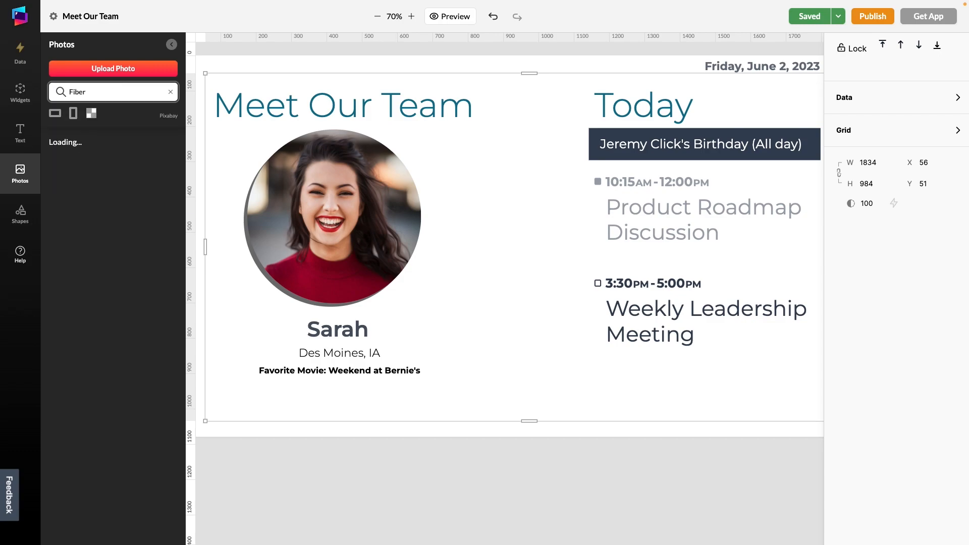
scroll(122, 189, down, 5)
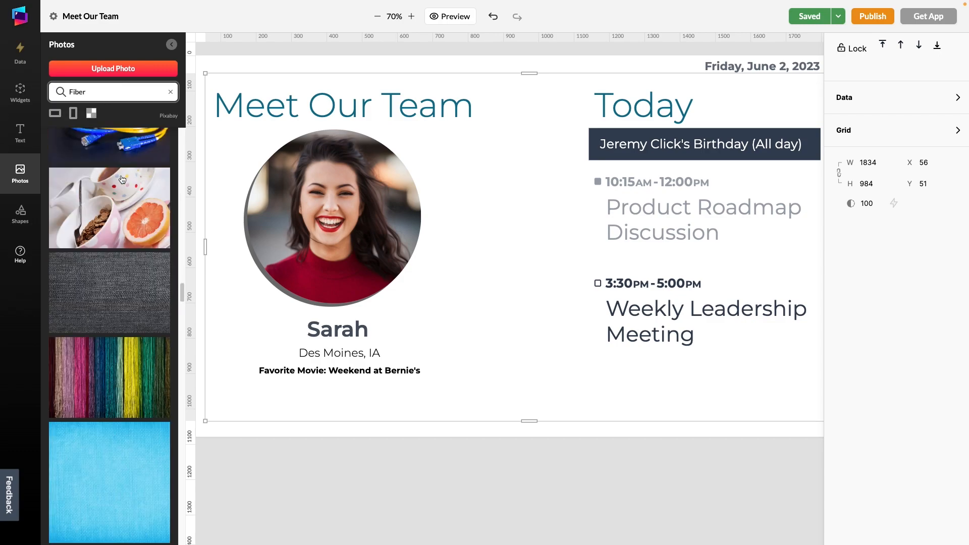
drag(143, 288, 562, 458)
Set the fabric image's width to 1920 and position it at X 0, Y 0
double_click(859, 173)
text(1920)
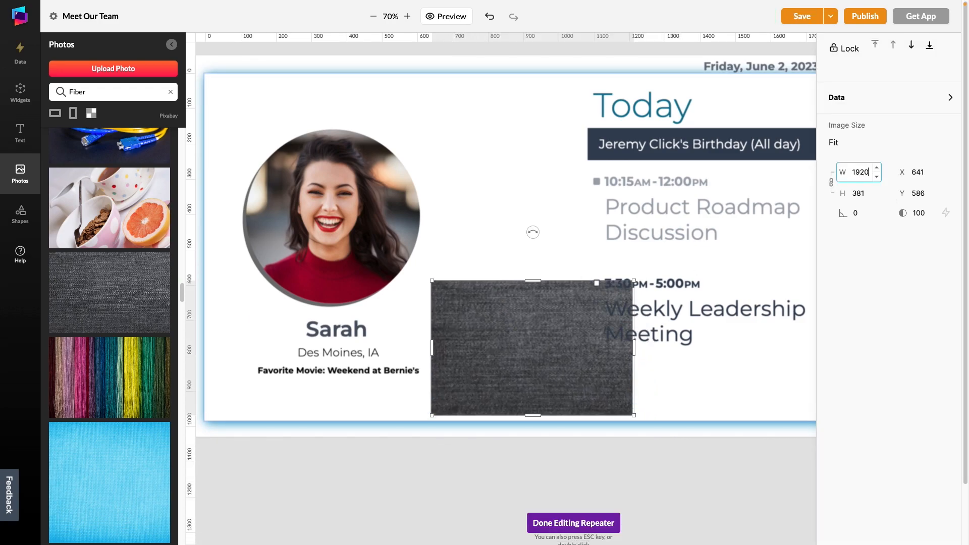
key(Return)
double_click(922, 172)
text(0)
key(Tab)
key(Tab)
text(0)
key(Tab)
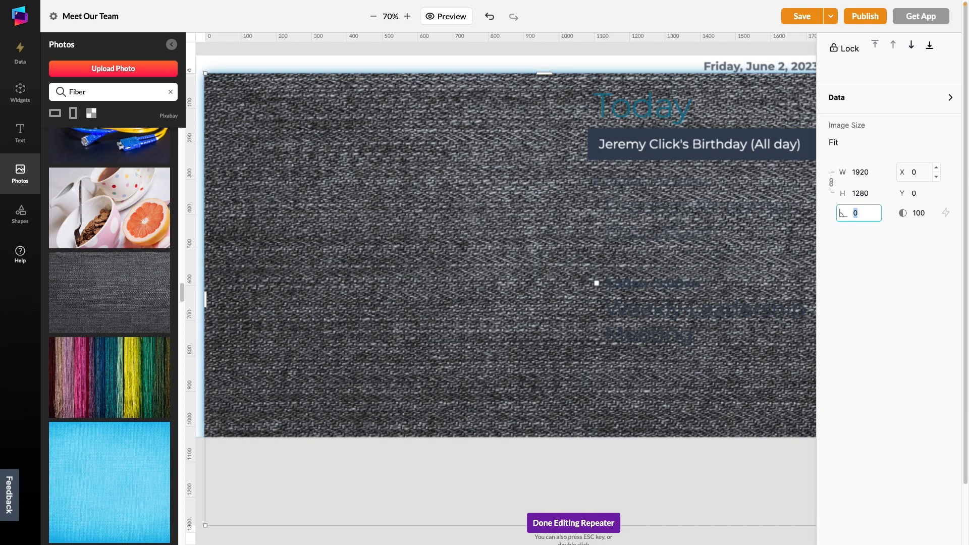
Set the fabric image's opacity to 15 and send it behind the other elements
double_click(918, 212)
text(75)
key(Return)
double_click(918, 213)
text(15)
key(Return)
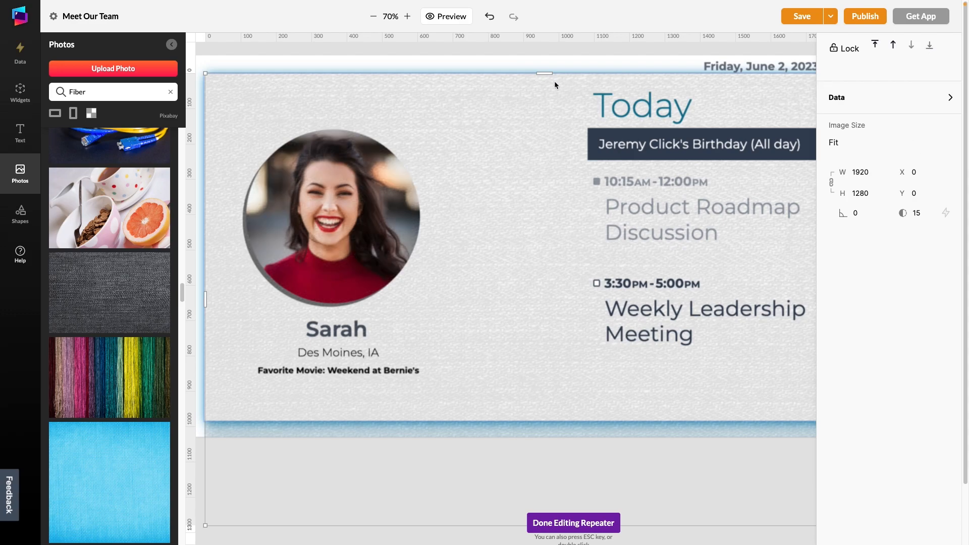
Extend the fabric background up to the canvas's top edge and finish editing the repeater
drag(545, 76, 546, 52)
click(574, 523)
Add a line shape with thickness 3, width 800 and a rotation of 90 degrees
click(20, 212)
click(99, 113)
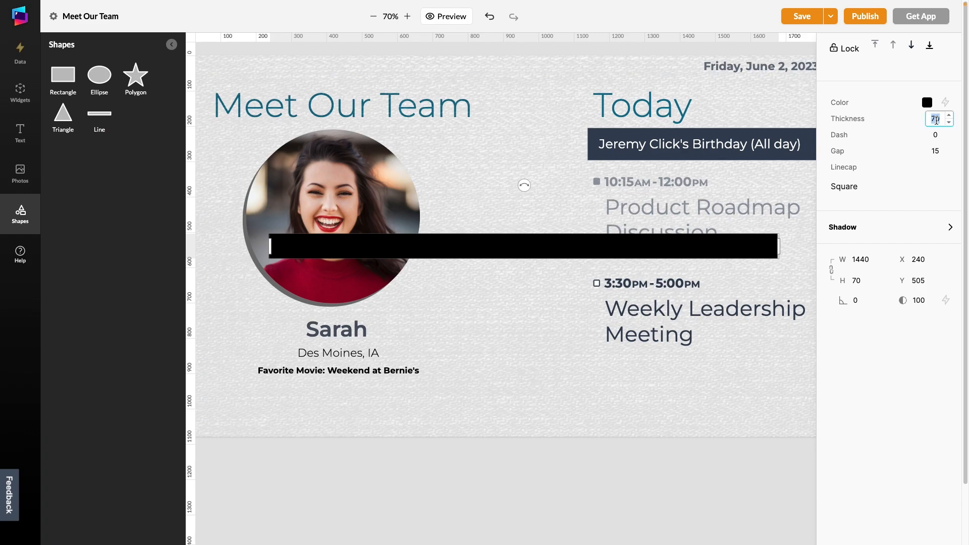
click(861, 260)
text(800)
click(860, 300)
text(90)
key(Return)
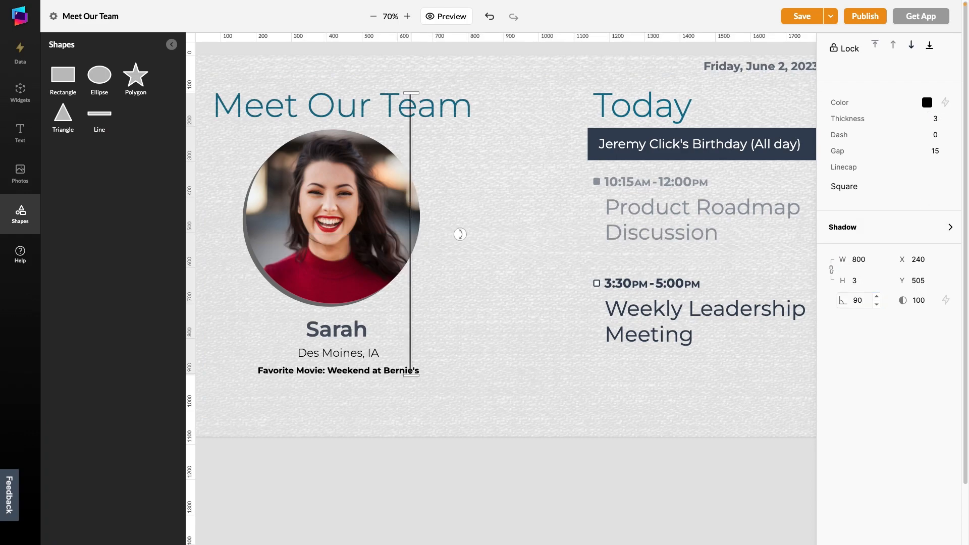
Move the vertical line between the team and Today sections, at about X 552, Y 506, and color it slate gray
drag(411, 161, 522, 161)
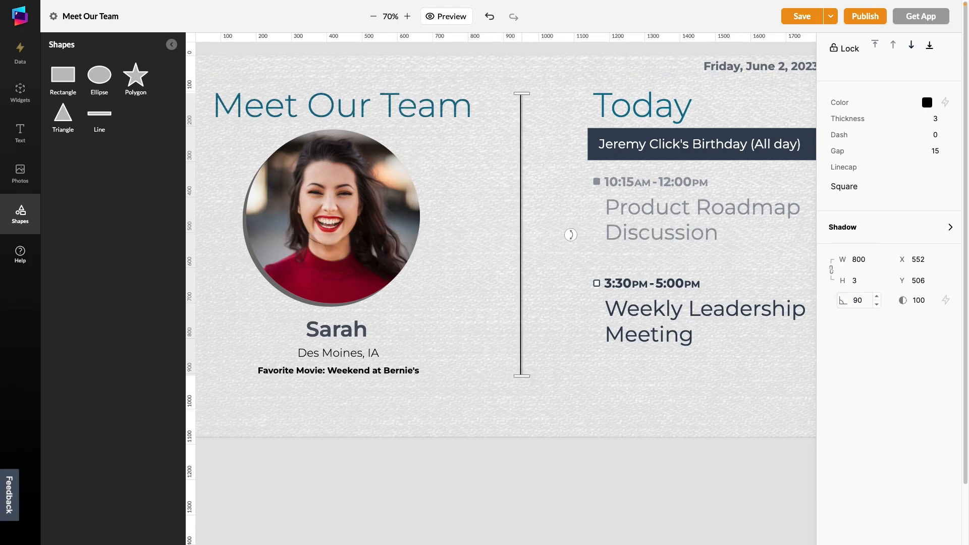
click(928, 103)
click(911, 89)
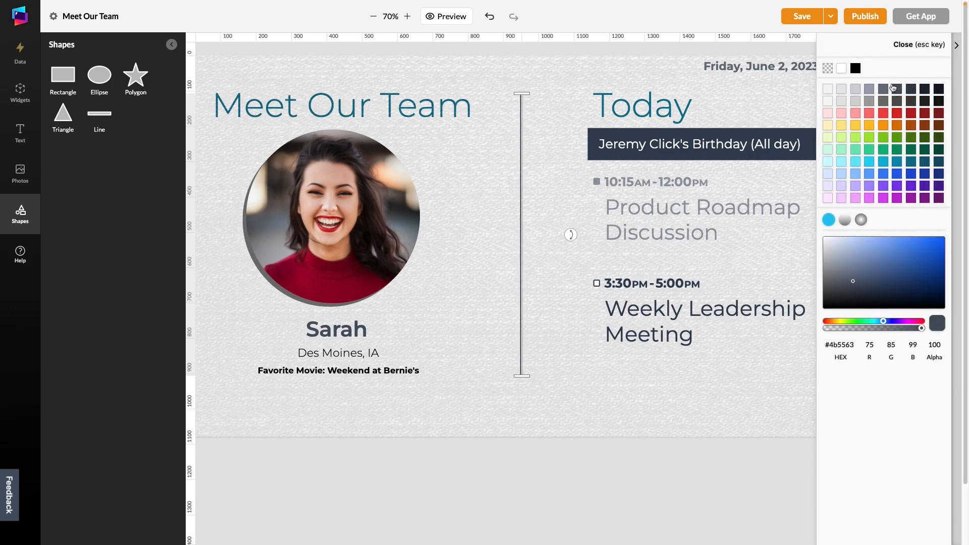
click(884, 90)
click(902, 45)
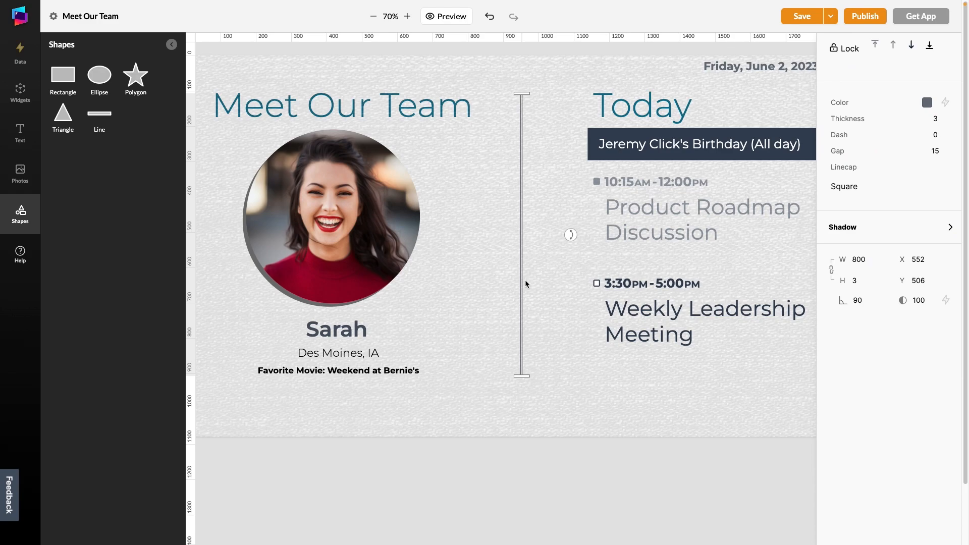
key(super+v)
drag(529, 250, 551, 249)
key(BackSpace)
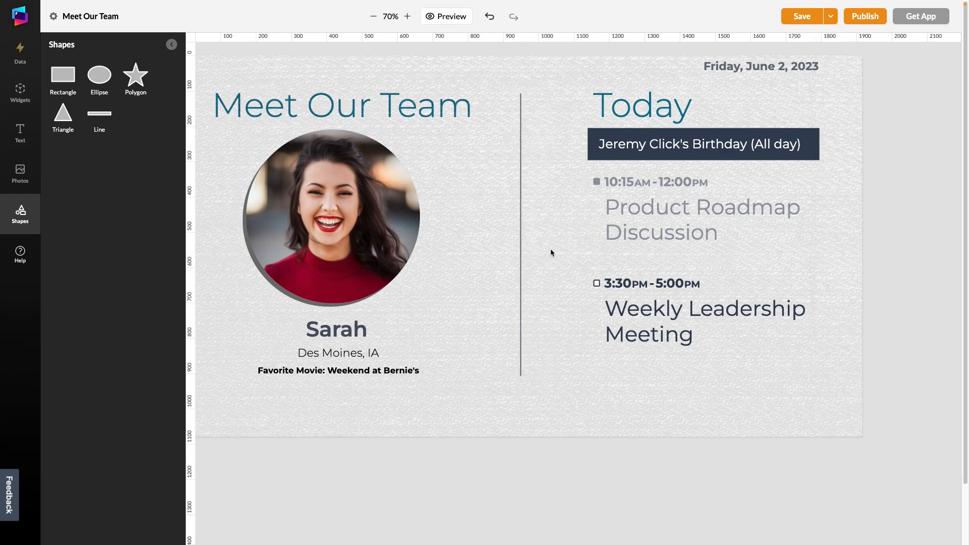
Preview the finished Meet Our Team layout and return to the editor
click(171, 44)
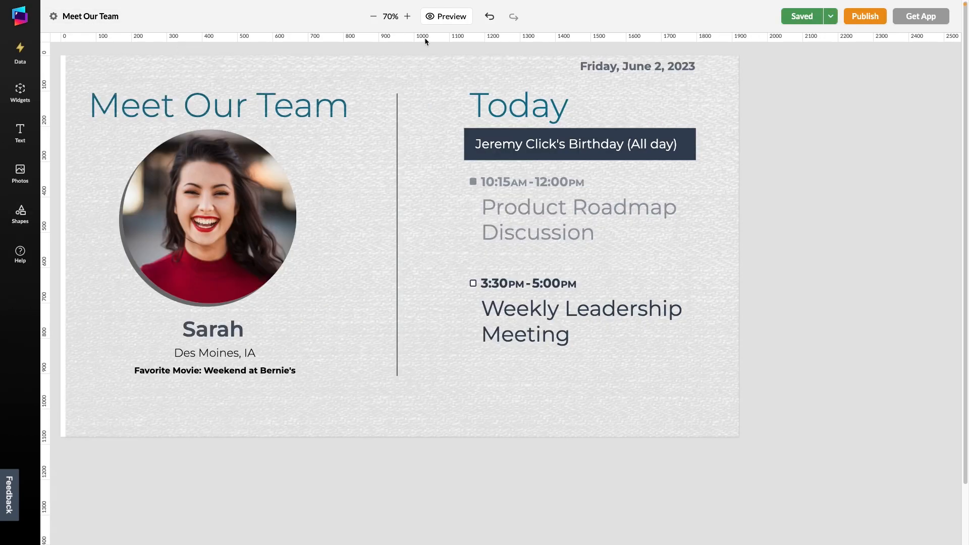
click(440, 17)
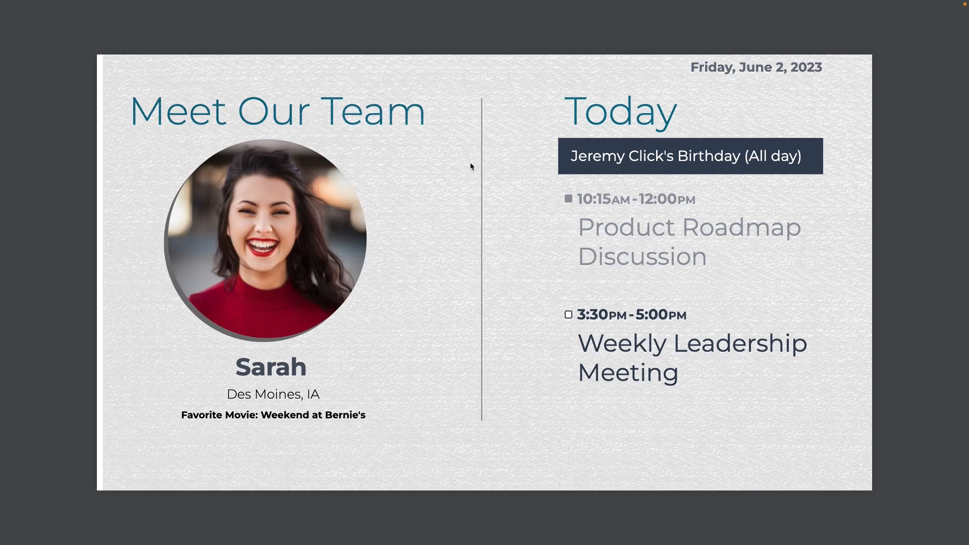
key(Escape)
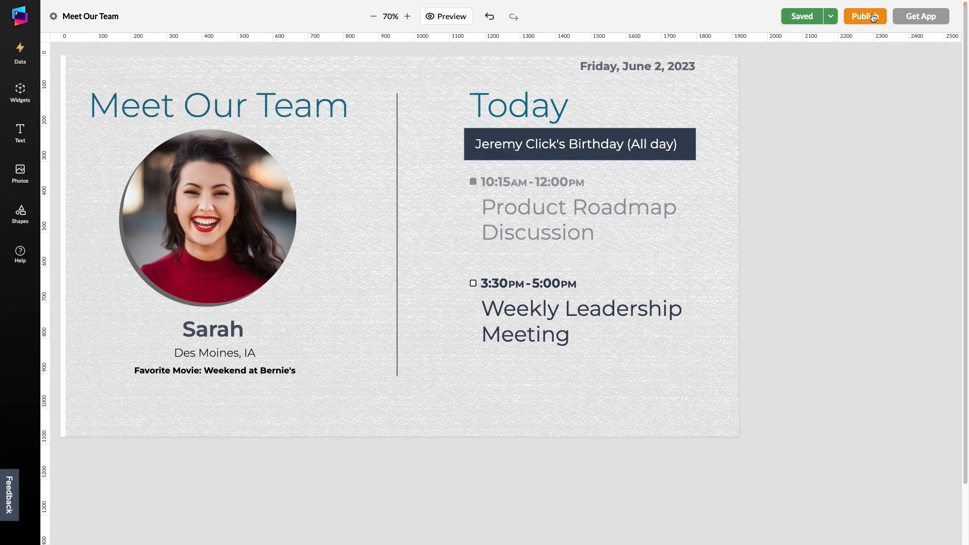
Publish the app and open its Get App options for sharing or downloading
click(873, 16)
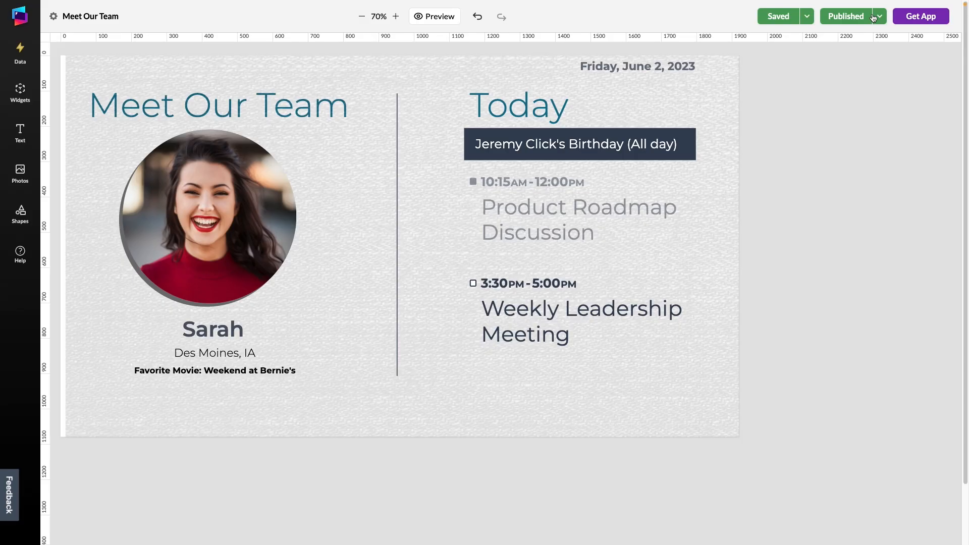
click(915, 19)
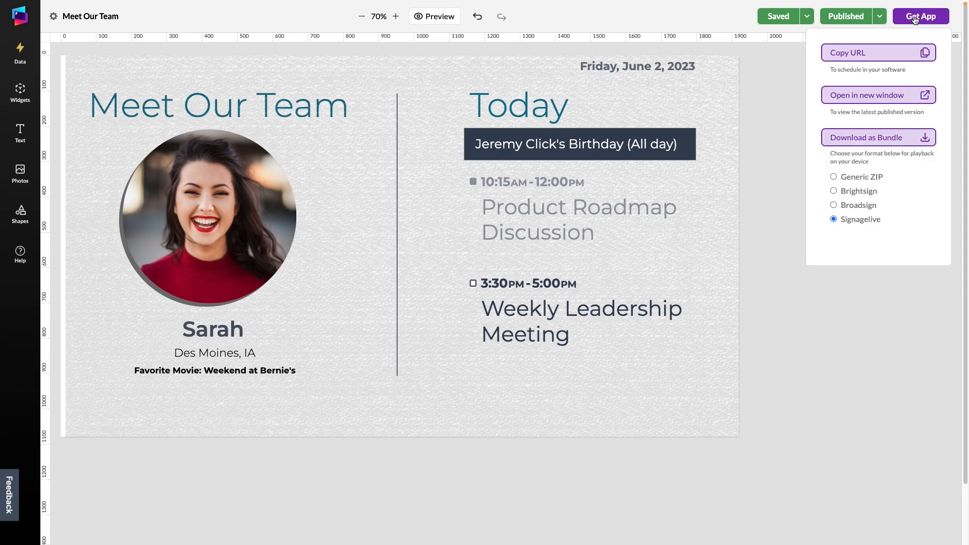